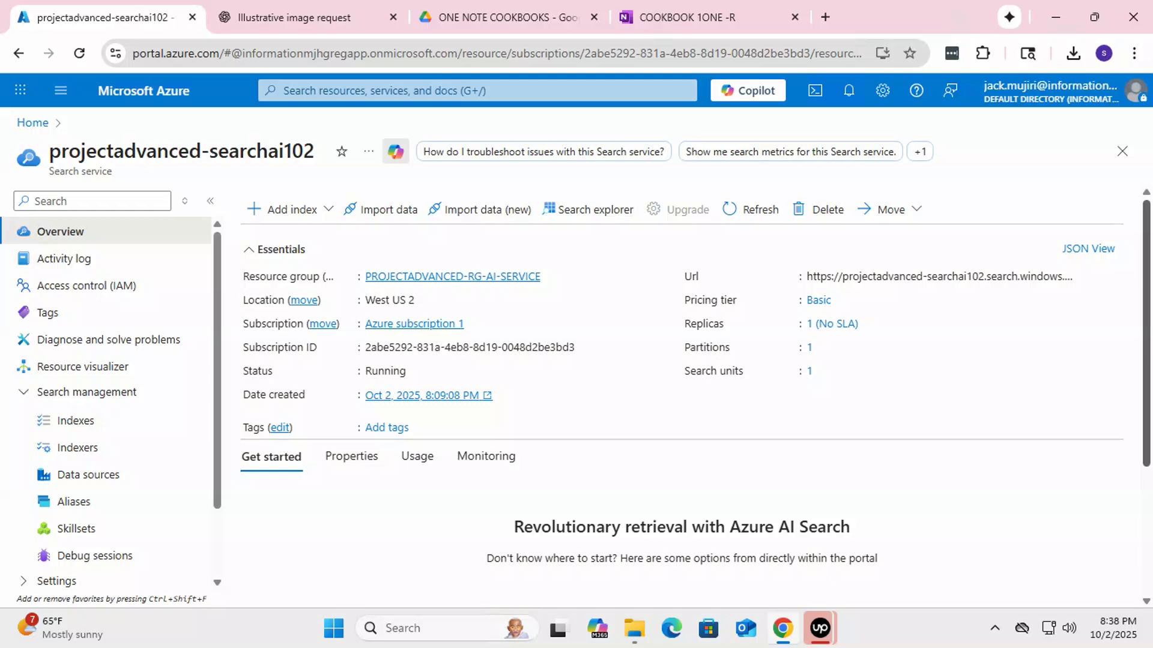
Step: Switch to OneNote and read the Lesson 13 page's objective and its instructions for importing data with the wizard
{"action": "key", "text": "alt+Tab"}
{"action": "scroll", "coordinate": [536, 345], "scroll_direction": "up", "scroll_amount": 15}
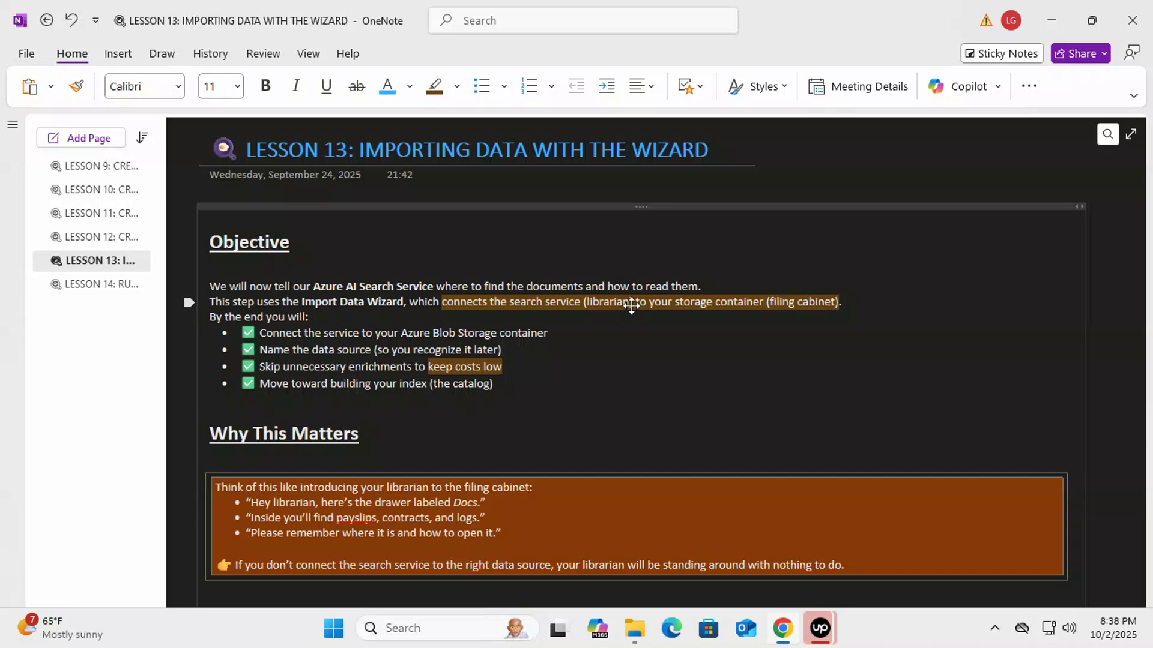
{"action": "scroll", "coordinate": [505, 258], "scroll_direction": "down", "scroll_amount": 4}
{"action": "scroll", "coordinate": [513, 264], "scroll_direction": "up", "scroll_amount": 4}
{"action": "scroll", "coordinate": [712, 412], "scroll_direction": "down", "scroll_amount": 8}
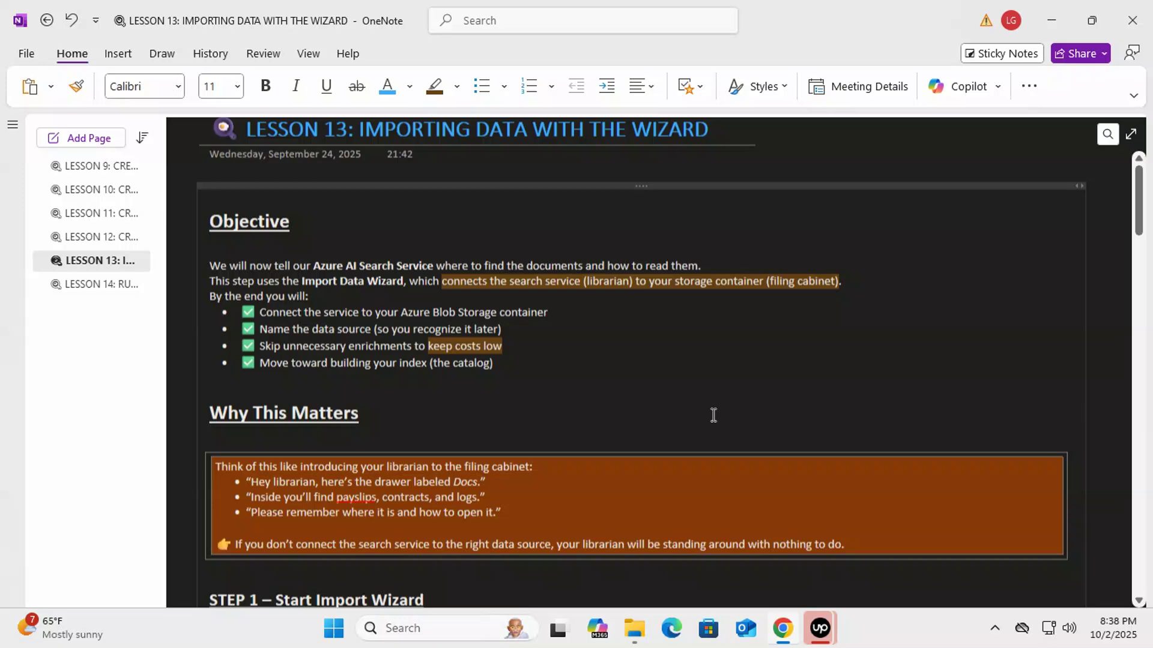
{"action": "scroll", "coordinate": [697, 393], "scroll_direction": "up", "scroll_amount": 6}
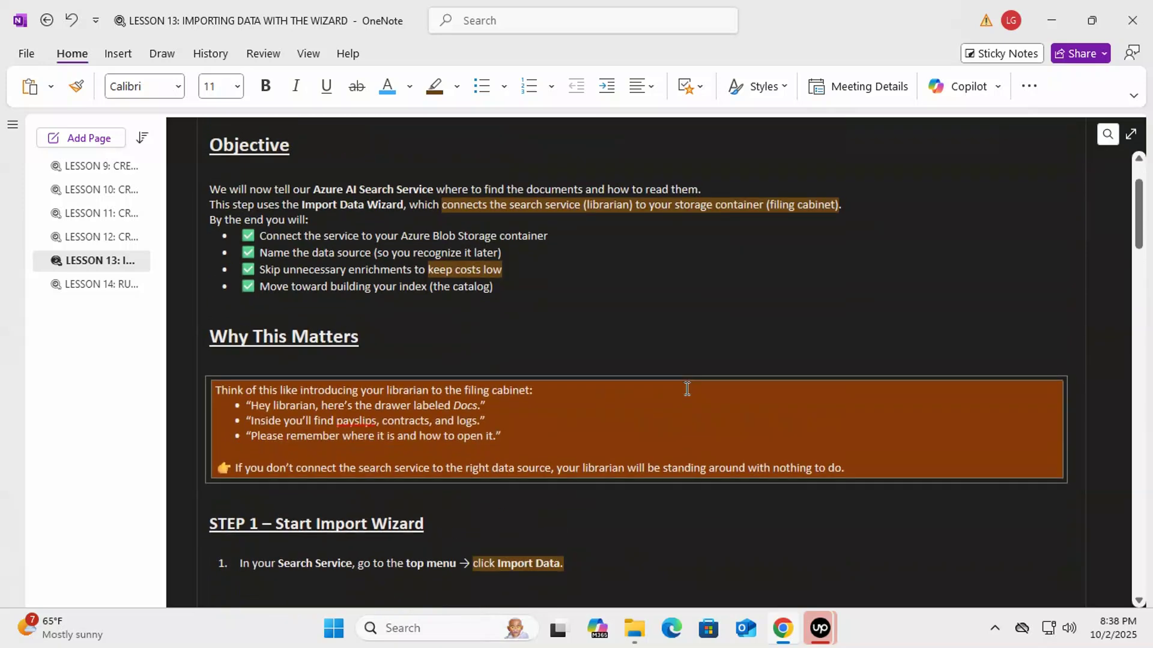
{"action": "scroll", "coordinate": [689, 388], "scroll_direction": "down", "scroll_amount": 4}
{"action": "scroll", "coordinate": [691, 387], "scroll_direction": "down", "scroll_amount": 4}
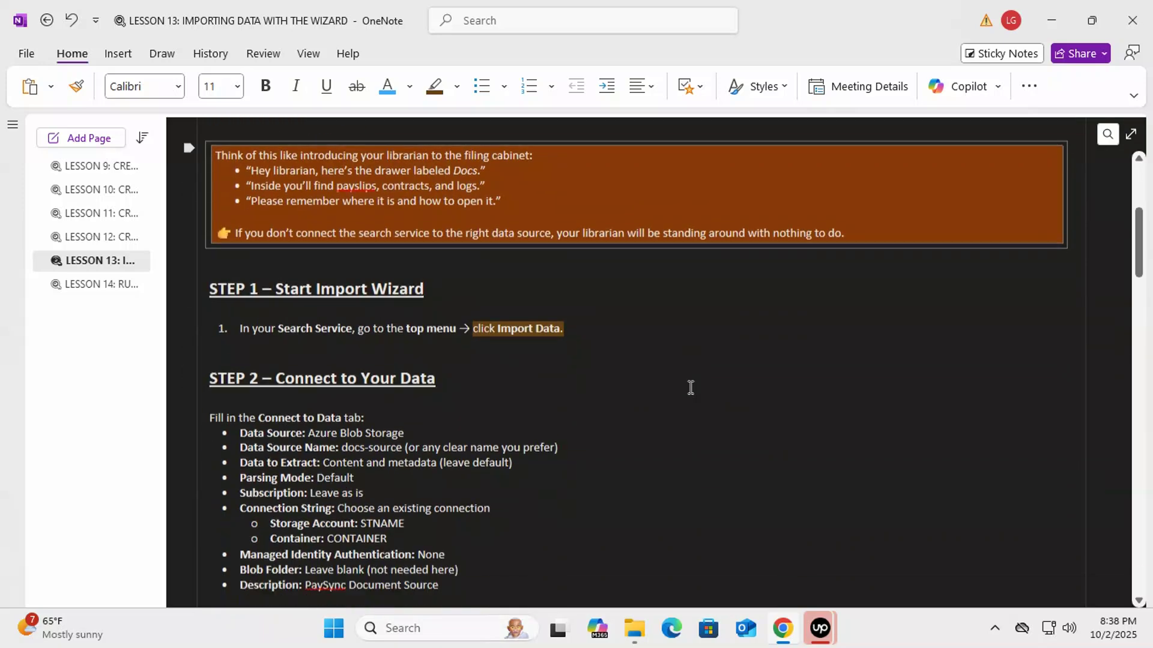
{"action": "scroll", "coordinate": [690, 386], "scroll_direction": "up", "scroll_amount": 6}
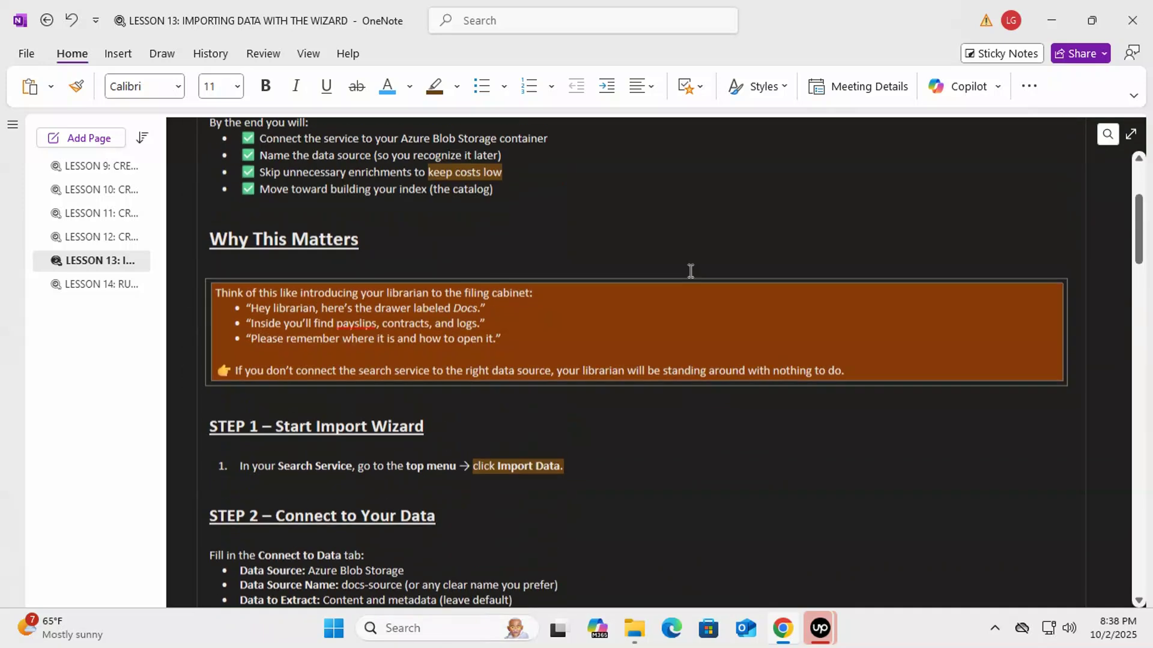
Step: Switch back to the Azure portal, search for AI Search, and open the projectadvanced-searchai102 search service
{"action": "key", "text": "alt+Tab"}
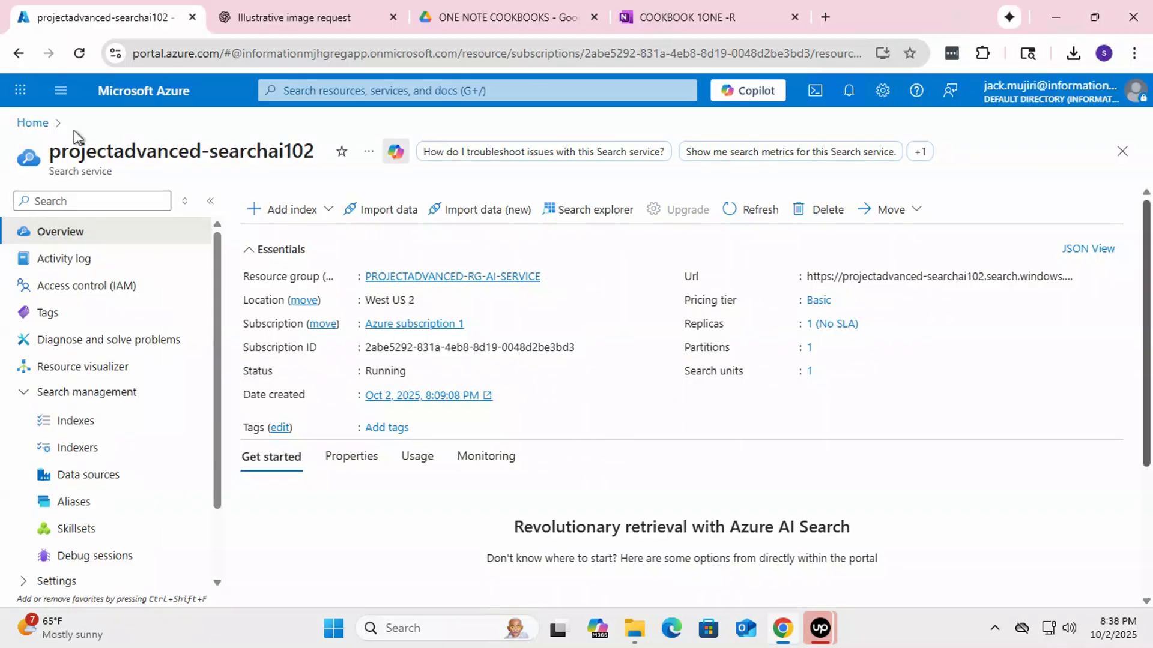
{"action": "left_click", "coordinate": [346, 90]}
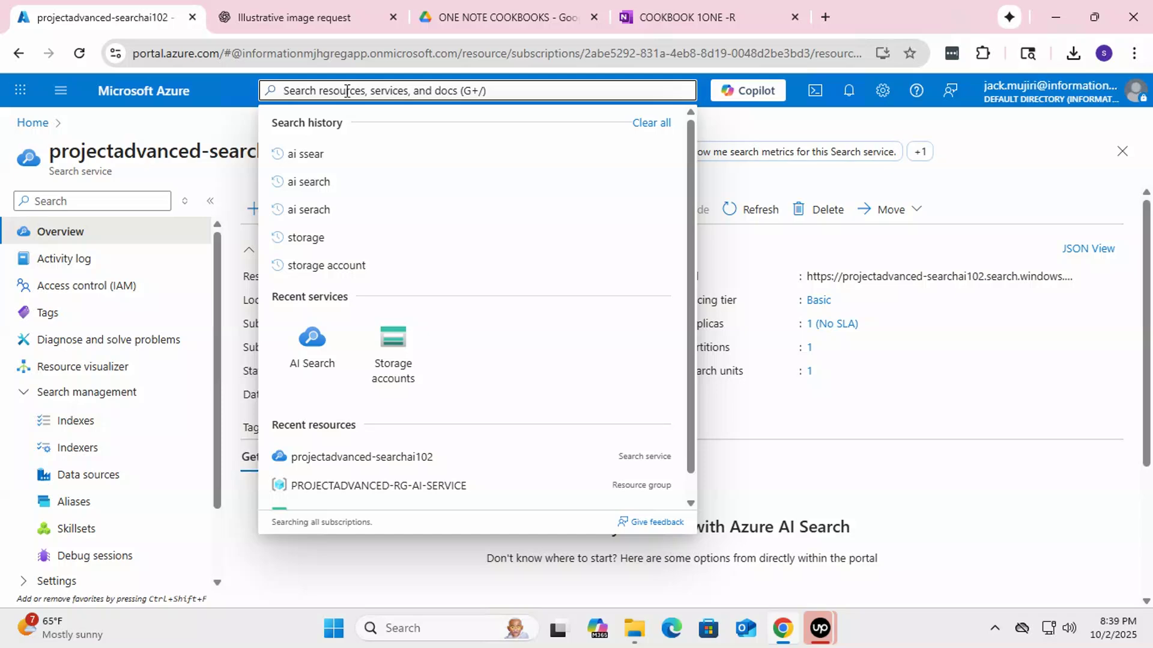
{"action": "type", "text": "ai sea"}
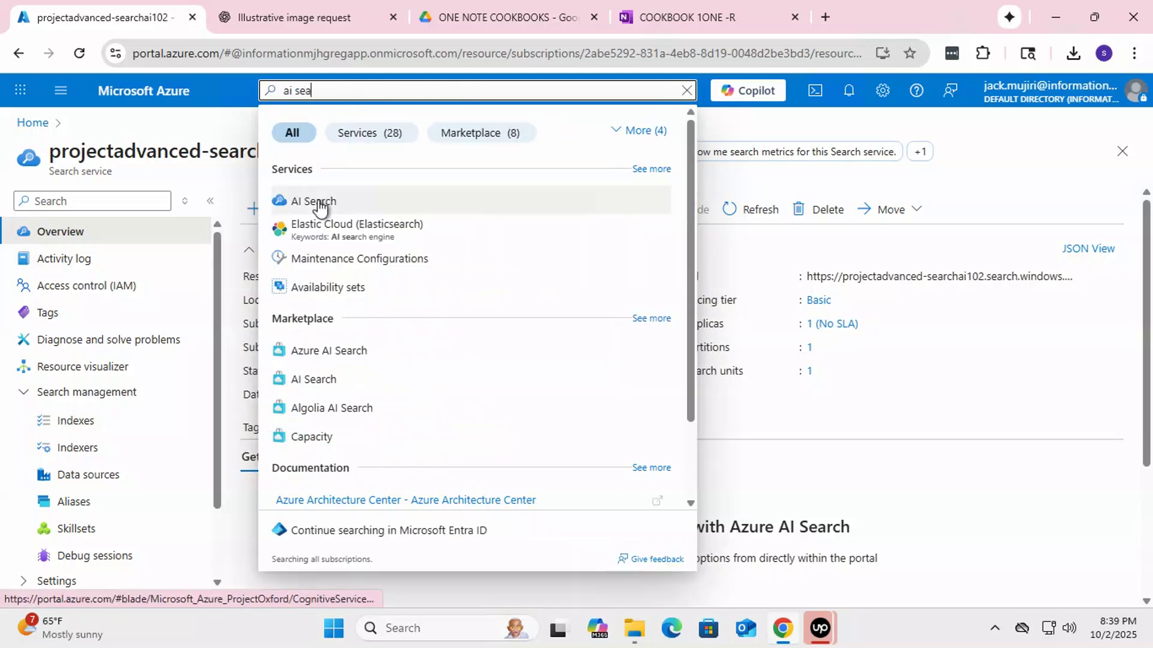
{"action": "left_click", "coordinate": [318, 202]}
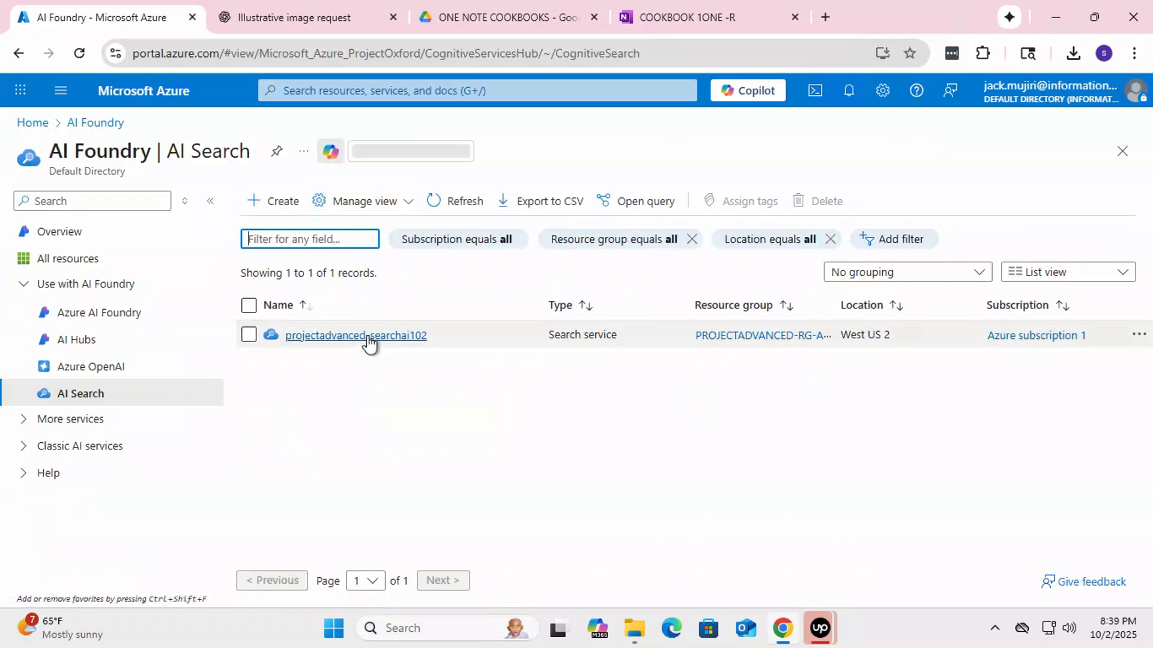
{"action": "left_click", "coordinate": [368, 338]}
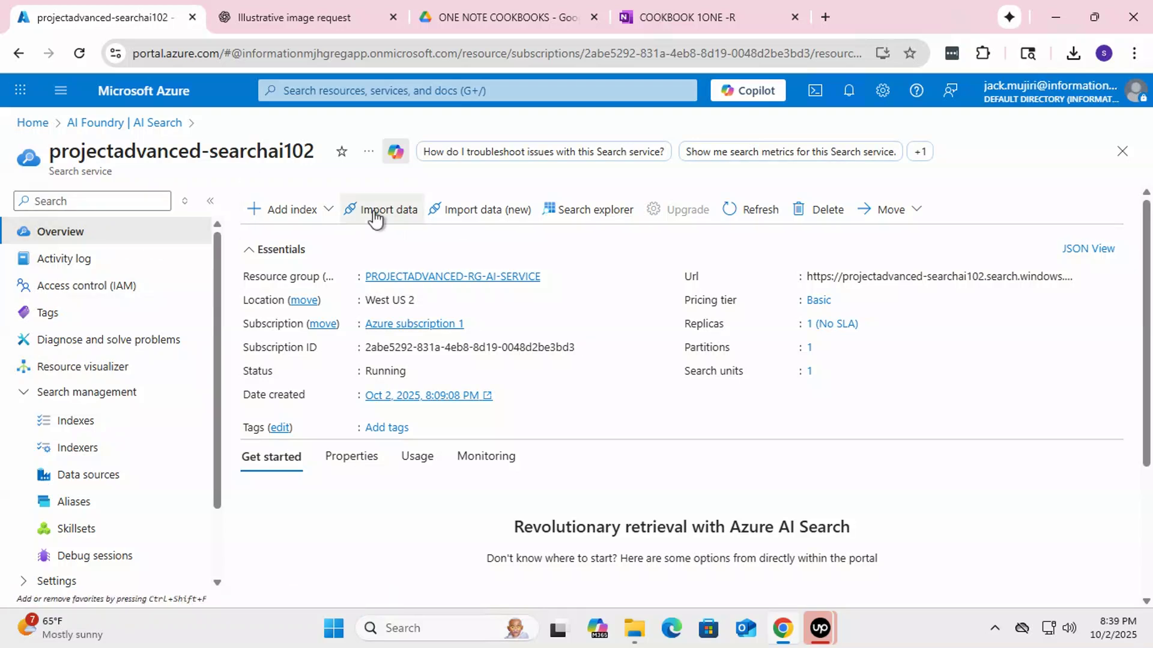
Step: Start the original Import data wizard for the search service and choose Azure Blob Storage as the data source
{"action": "left_click", "coordinate": [400, 211]}
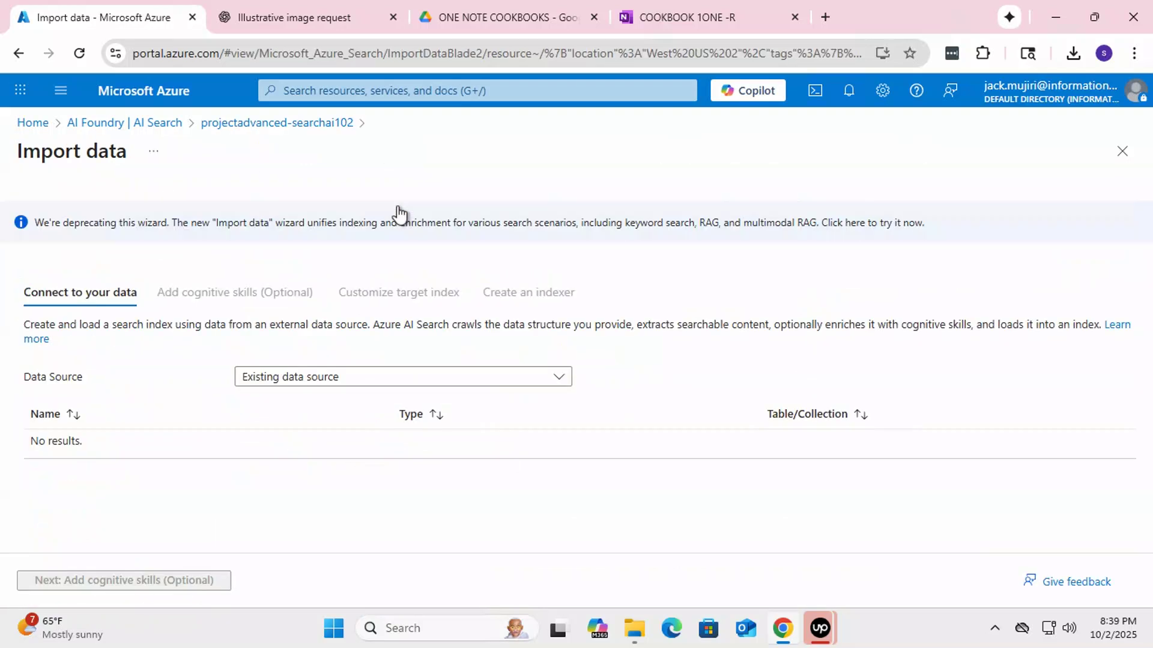
{"action": "left_click", "coordinate": [335, 383]}
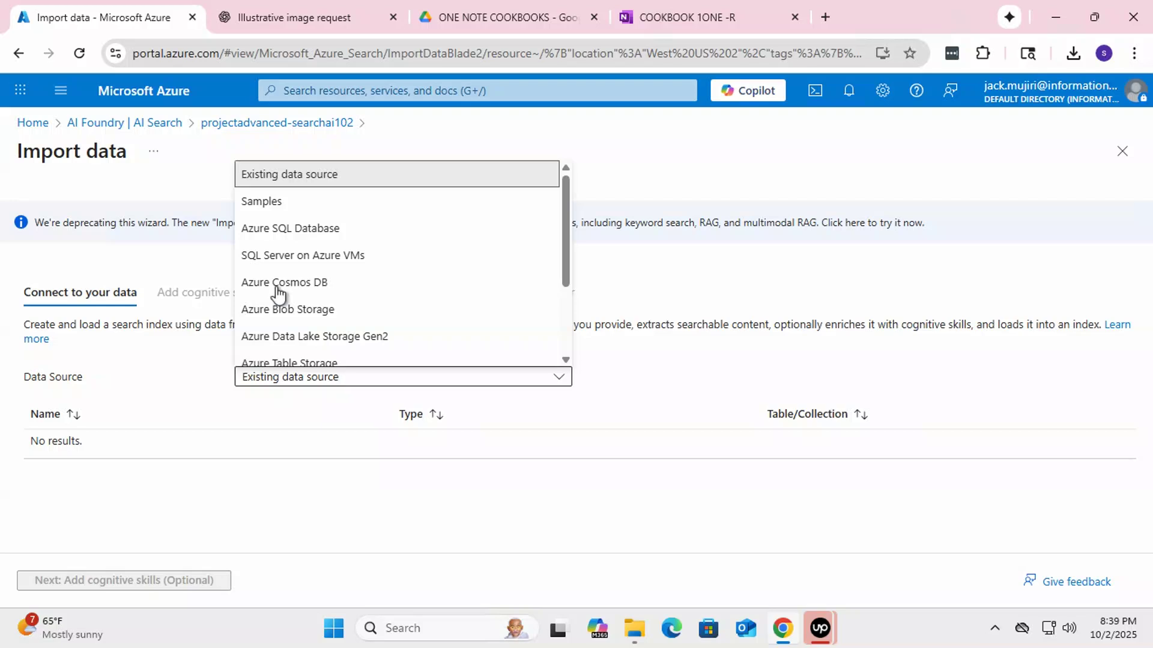
{"action": "left_click", "coordinate": [315, 309]}
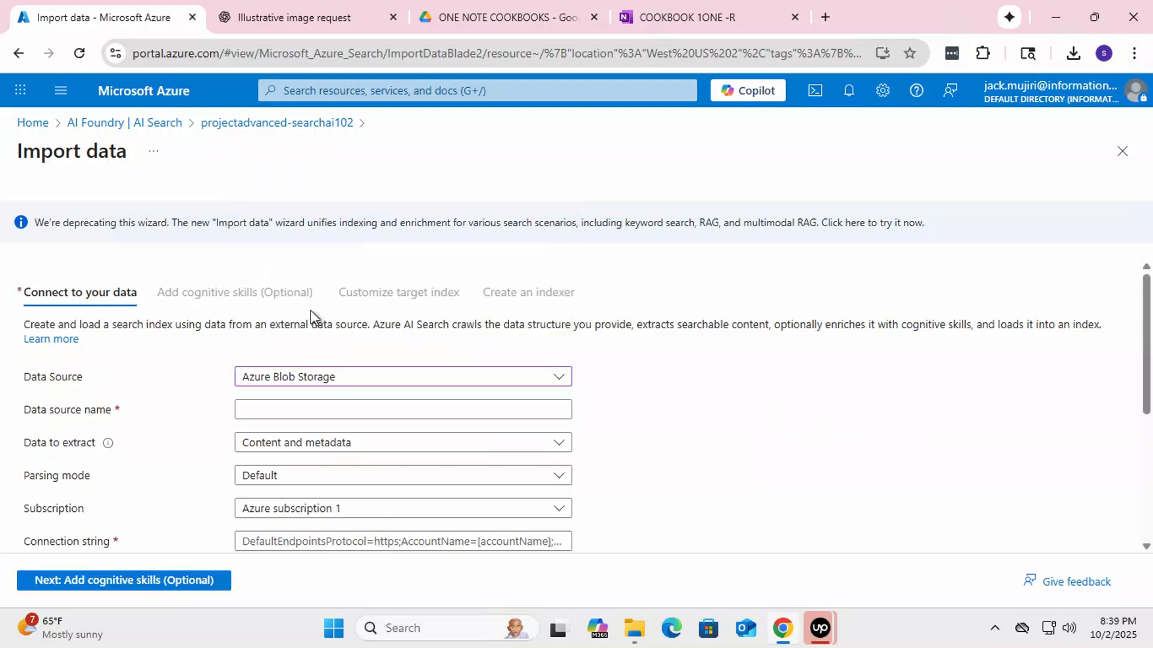
Step: Name the data source docs-source
{"action": "scroll", "coordinate": [182, 384], "scroll_direction": "down", "scroll_amount": 1}
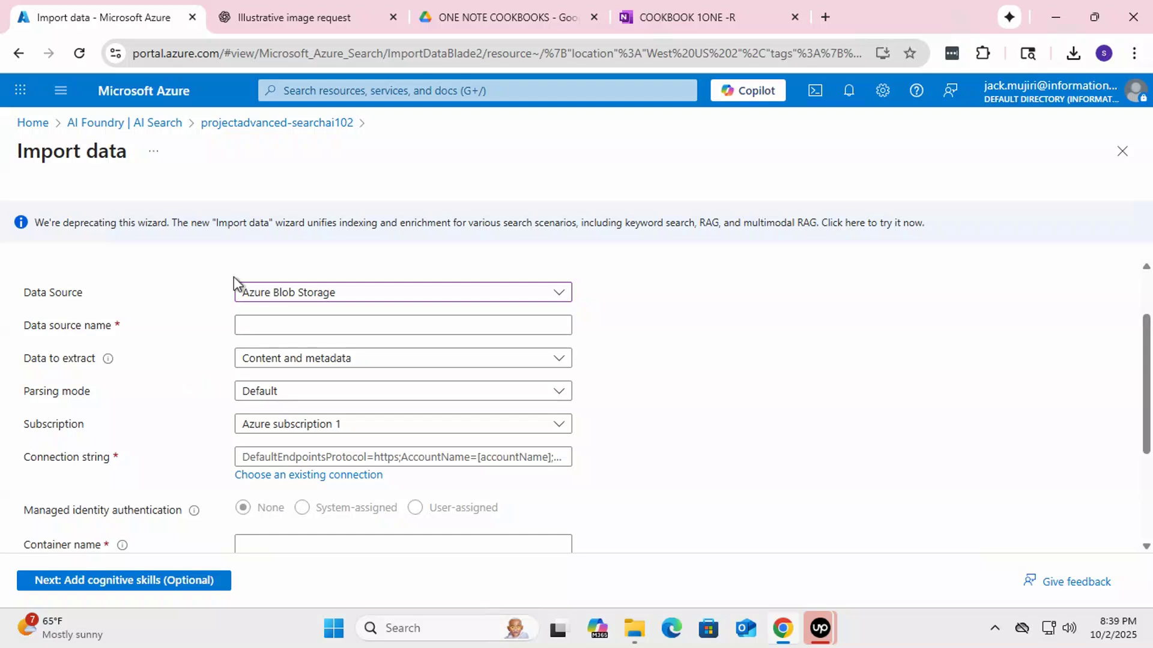
{"action": "left_click", "coordinate": [268, 326]}
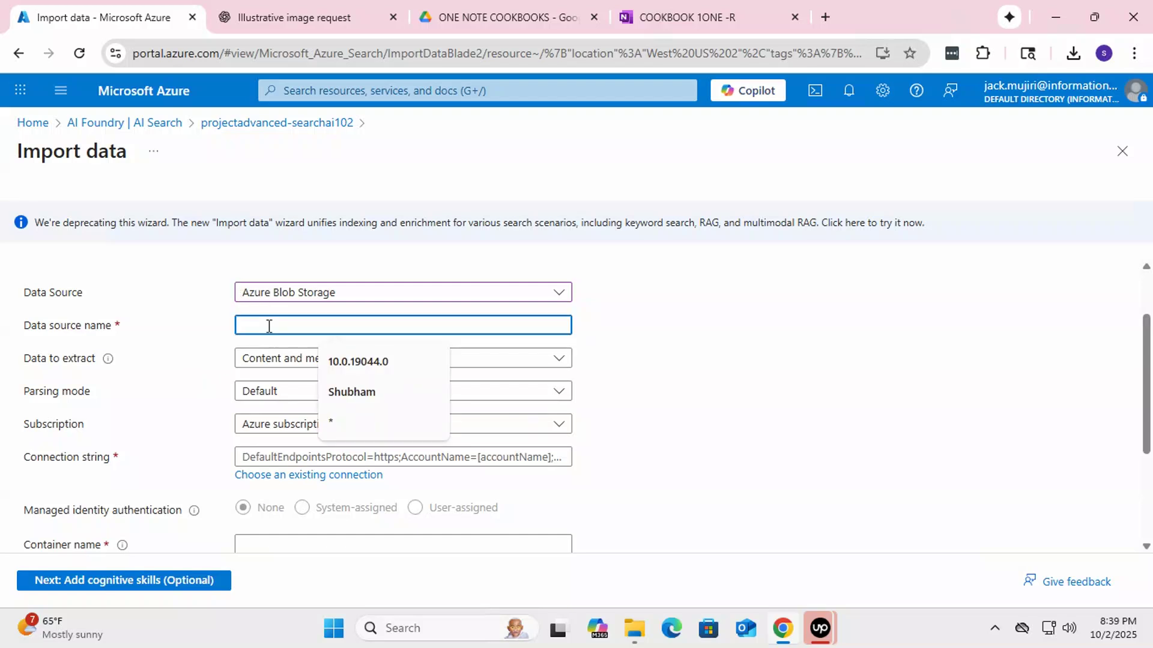
{"action": "type", "text": "docs"}
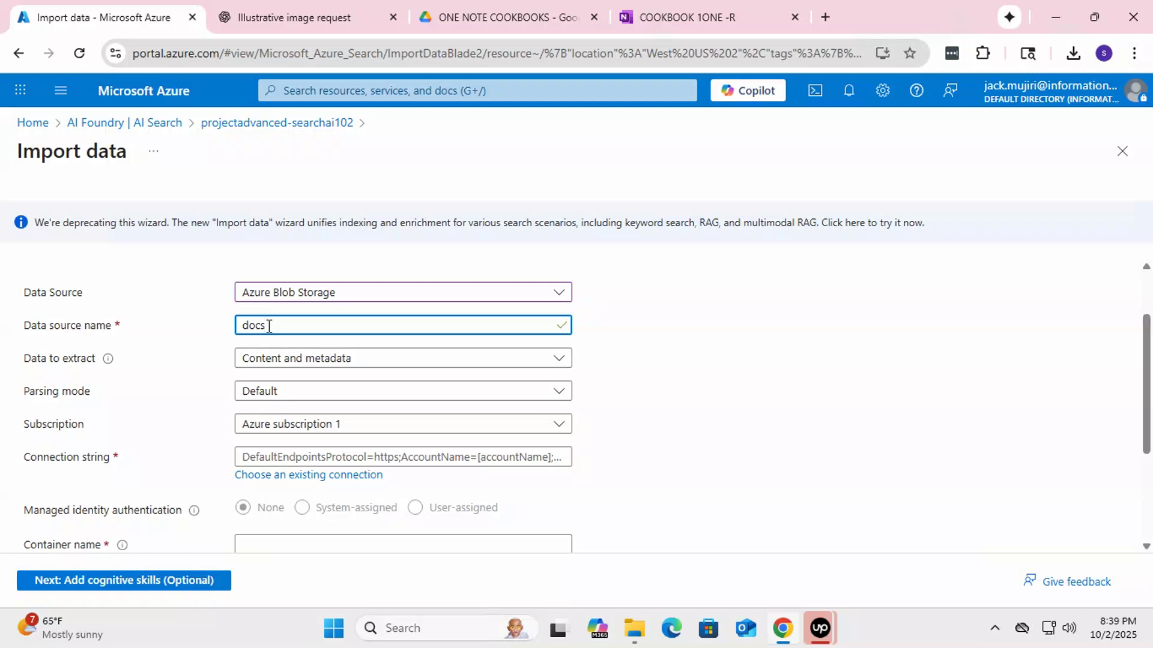
{"action": "type", "text": "Siurc"}
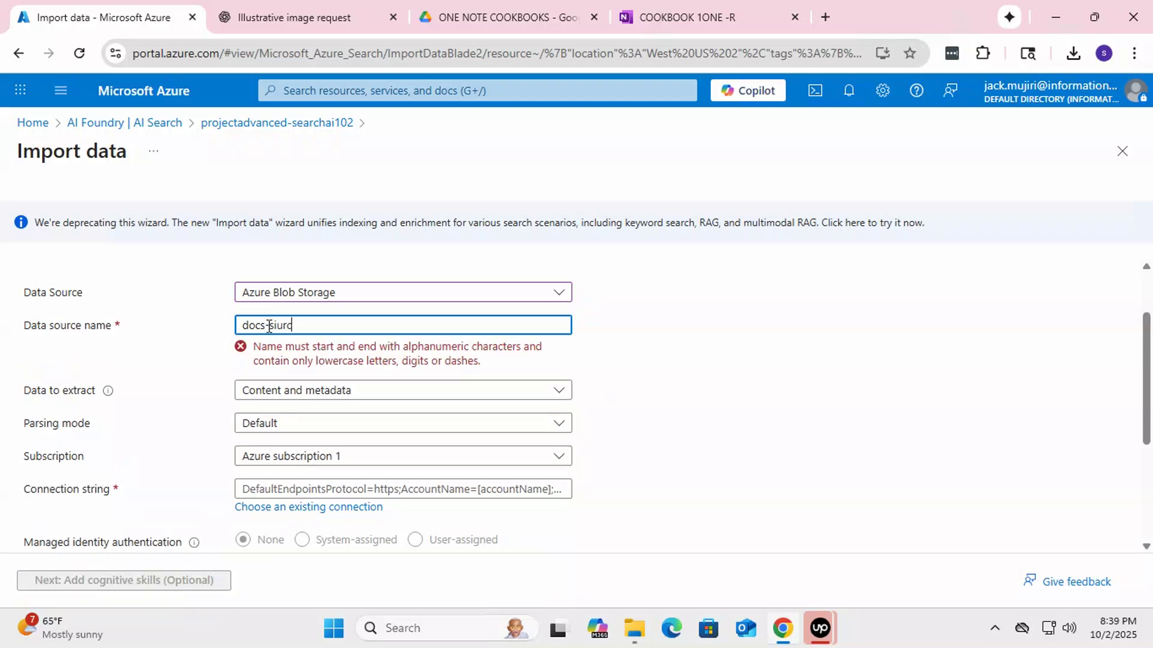
{"action": "key", "text": "BackSpace"}
{"action": "key", "text": "BackSpace"}
{"action": "key", "text": "BackSpace"}
{"action": "key", "text": "BackSpace"}
{"action": "key", "text": "BackSpace"}
{"action": "type", "text": "siurce"}
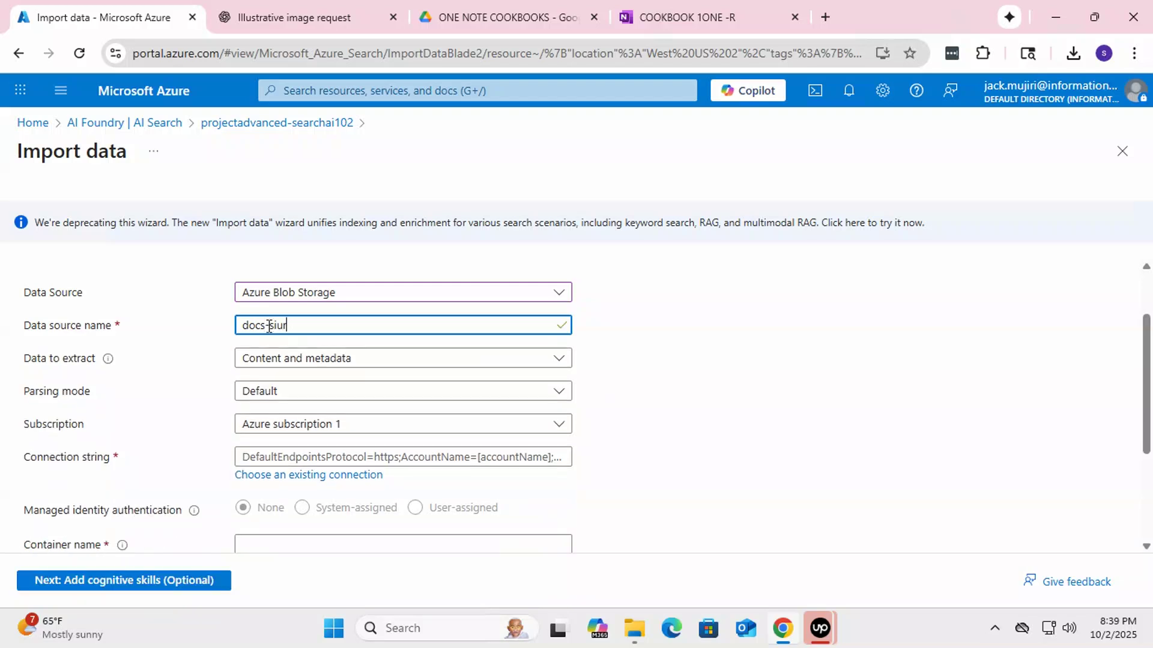
{"action": "key", "text": "BackSpace"}
{"action": "key", "text": "BackSpace"}
{"action": "key", "text": "BackSpace"}
{"action": "key", "text": "BackSpace"}
{"action": "key", "text": "BackSpace"}
{"action": "type", "text": "ource"}
{"action": "left_click", "coordinate": [53, 324]}
{"action": "left_click", "coordinate": [664, 391]}
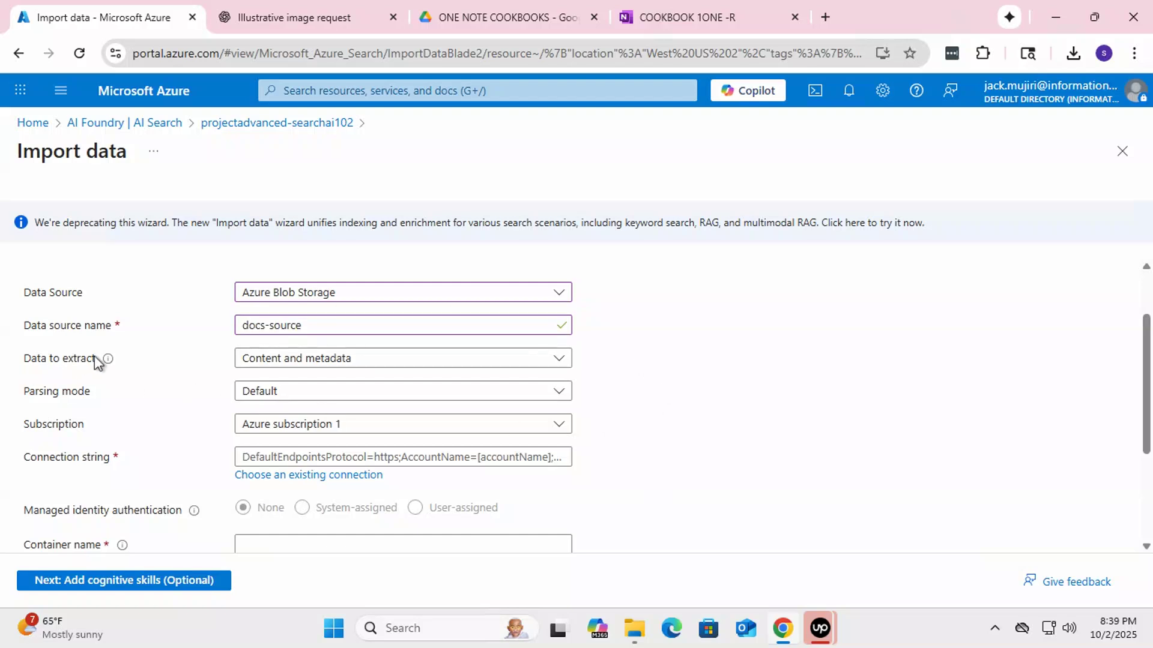
Step: Check which options are available for the data to extract and for the subscription, keeping the current selections
{"action": "left_click", "coordinate": [331, 363]}
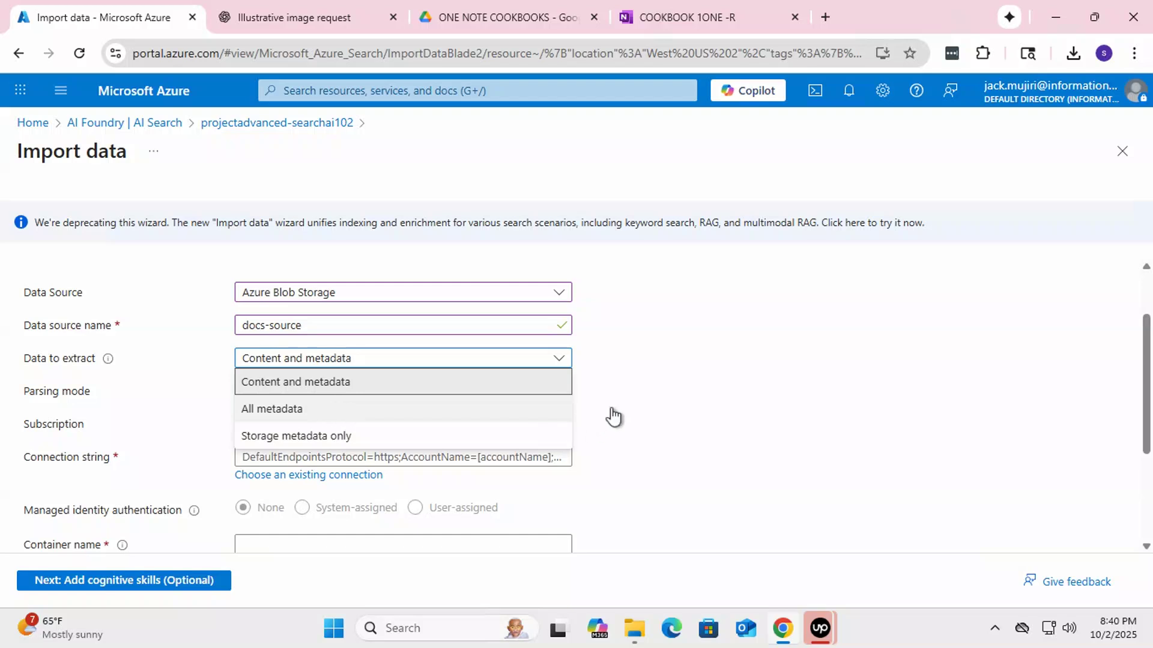
{"action": "left_click", "coordinate": [707, 390]}
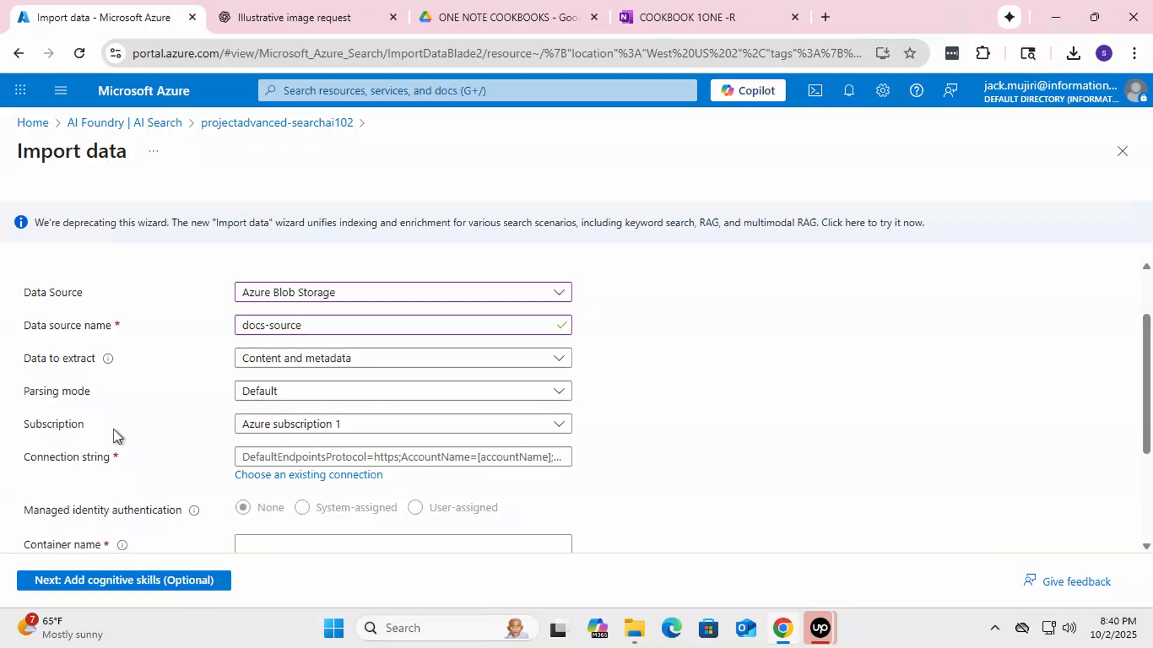
{"action": "left_click", "coordinate": [334, 431]}
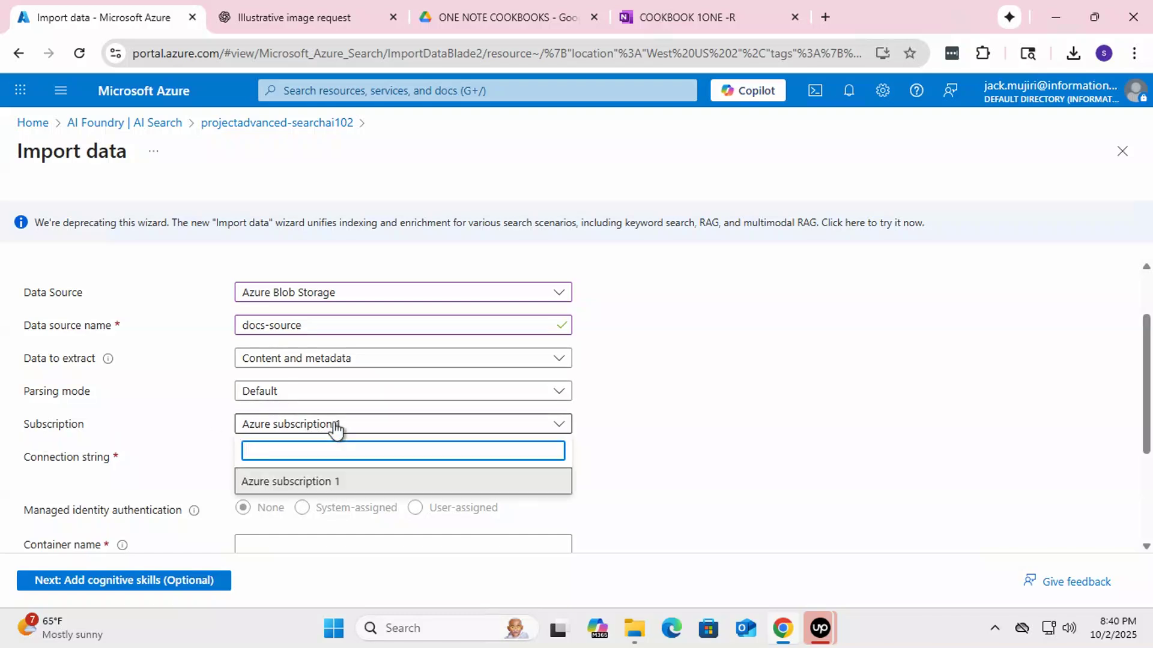
{"action": "left_click", "coordinate": [797, 411]}
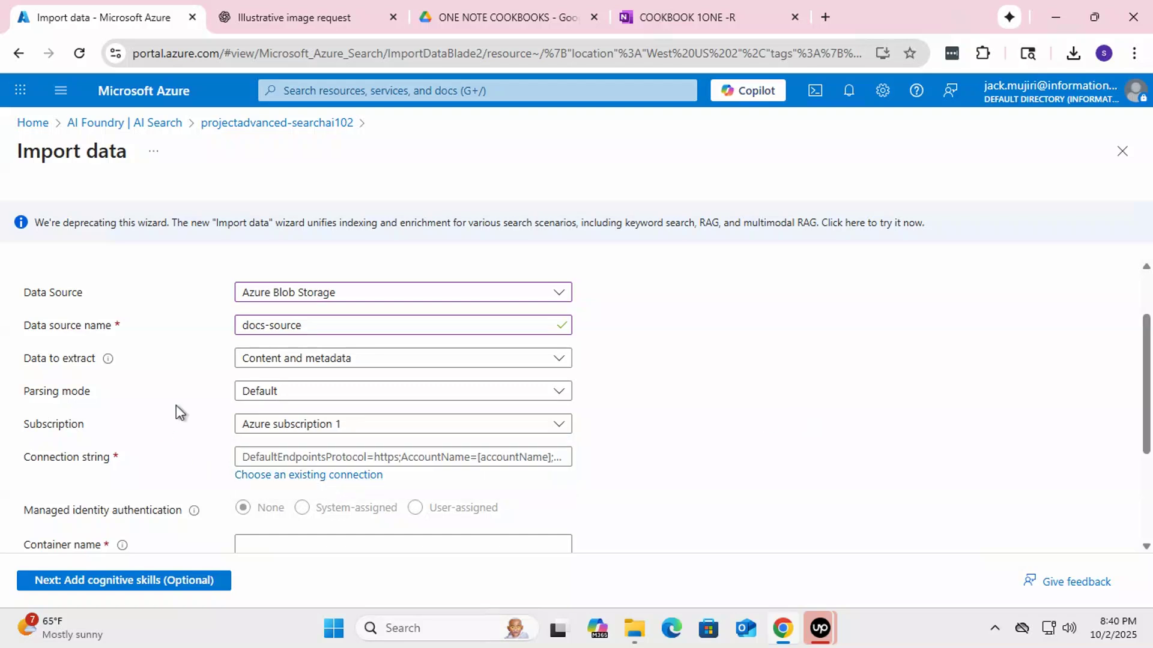
Step: Set the connection string from an existing connection, using storage account pa1000psxsearch10 and its payslipsdata container
{"action": "scroll", "coordinate": [175, 404], "scroll_direction": "down", "scroll_amount": 1}
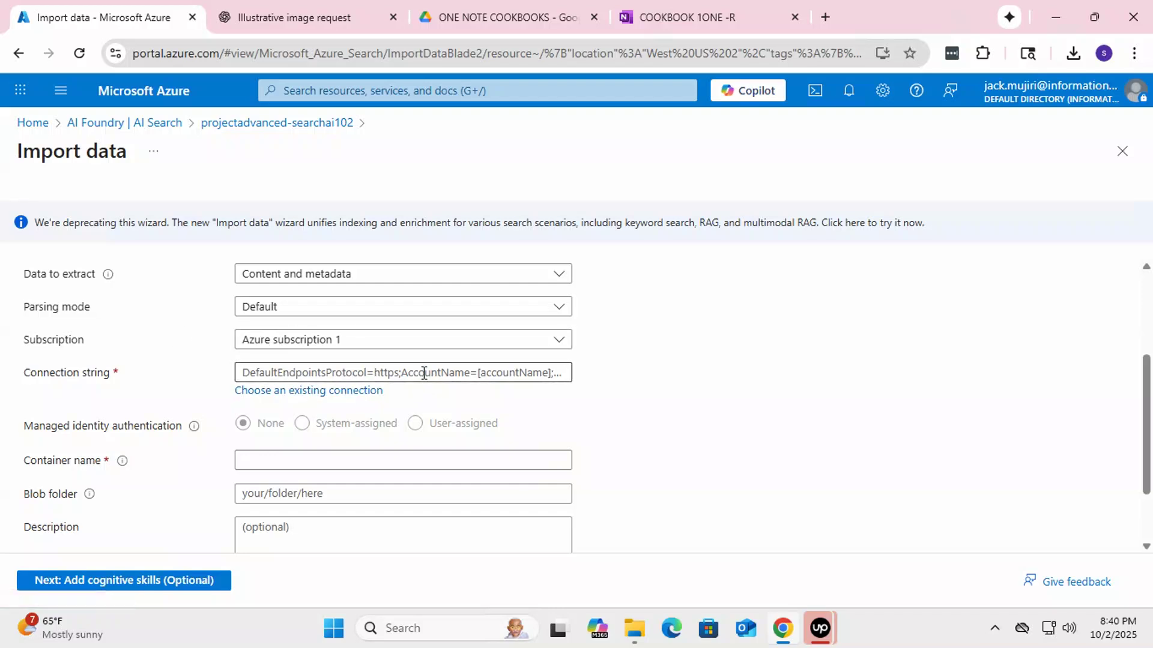
{"action": "left_click", "coordinate": [321, 394]}
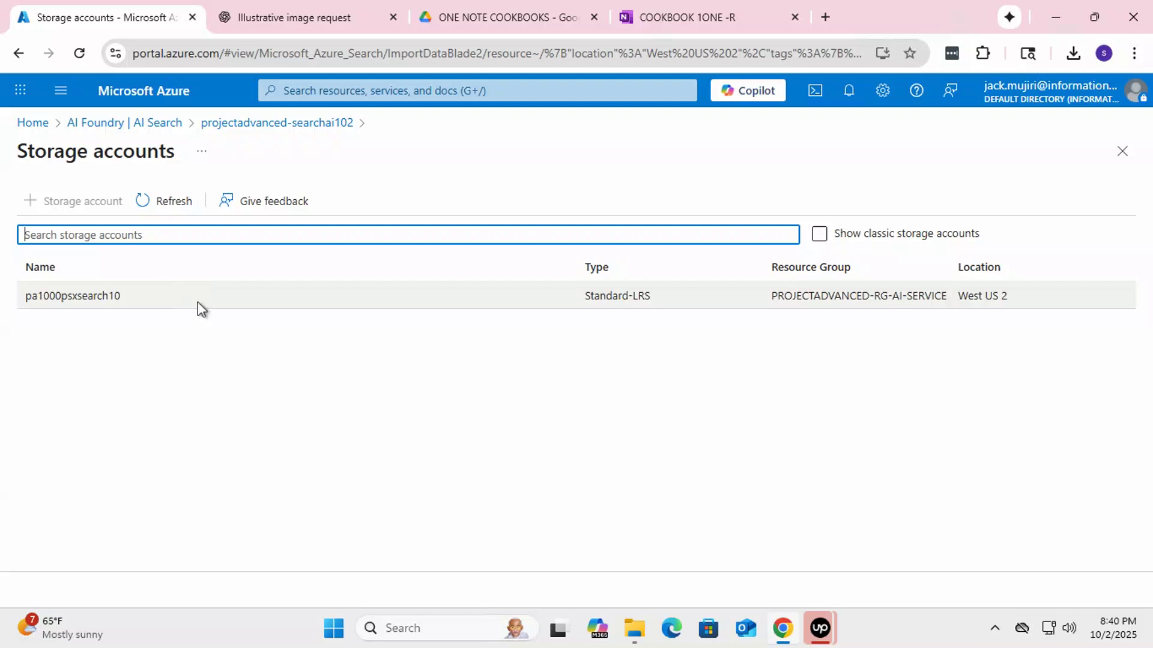
{"action": "left_click", "coordinate": [161, 304]}
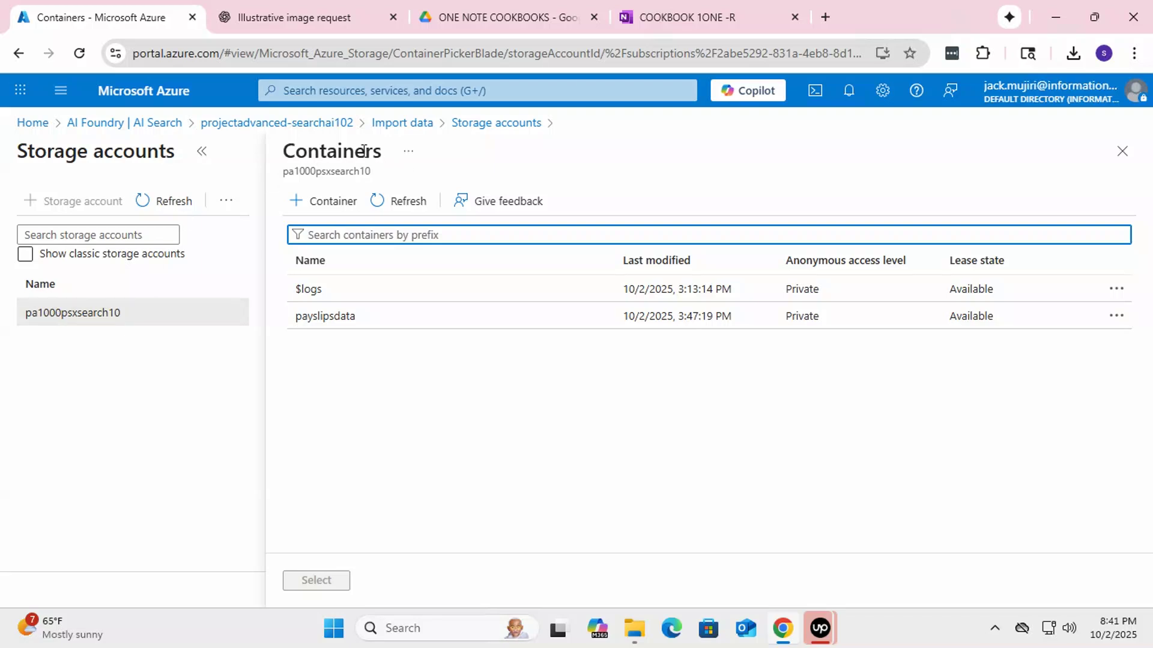
{"action": "left_click", "coordinate": [376, 326]}
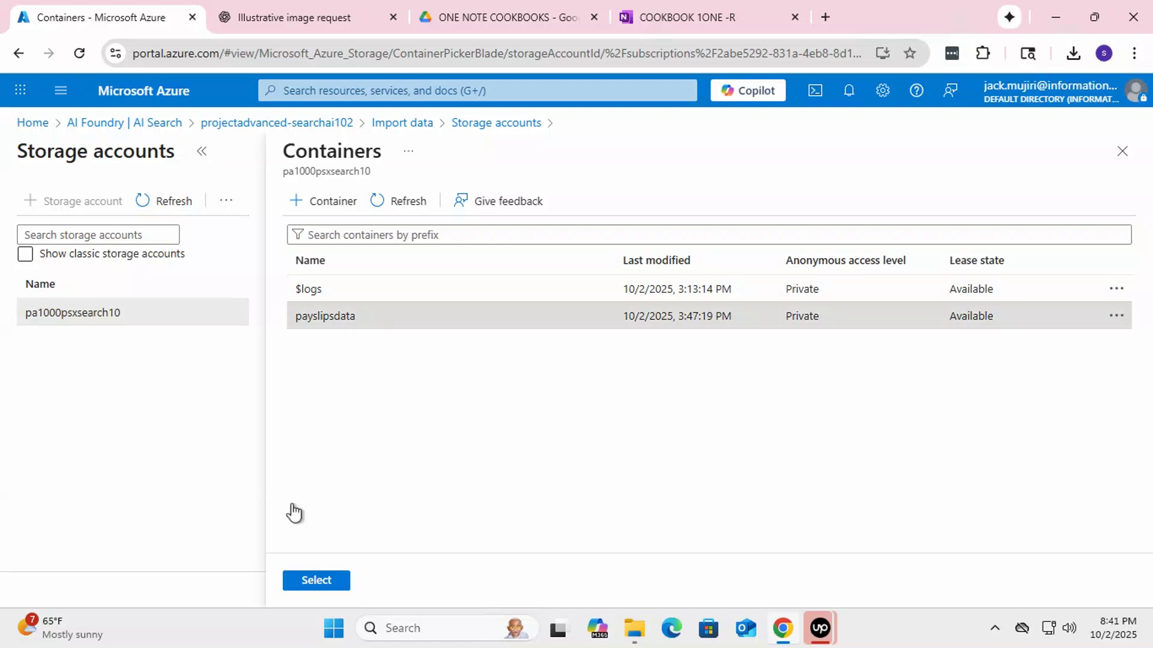
{"action": "left_click", "coordinate": [318, 580]}
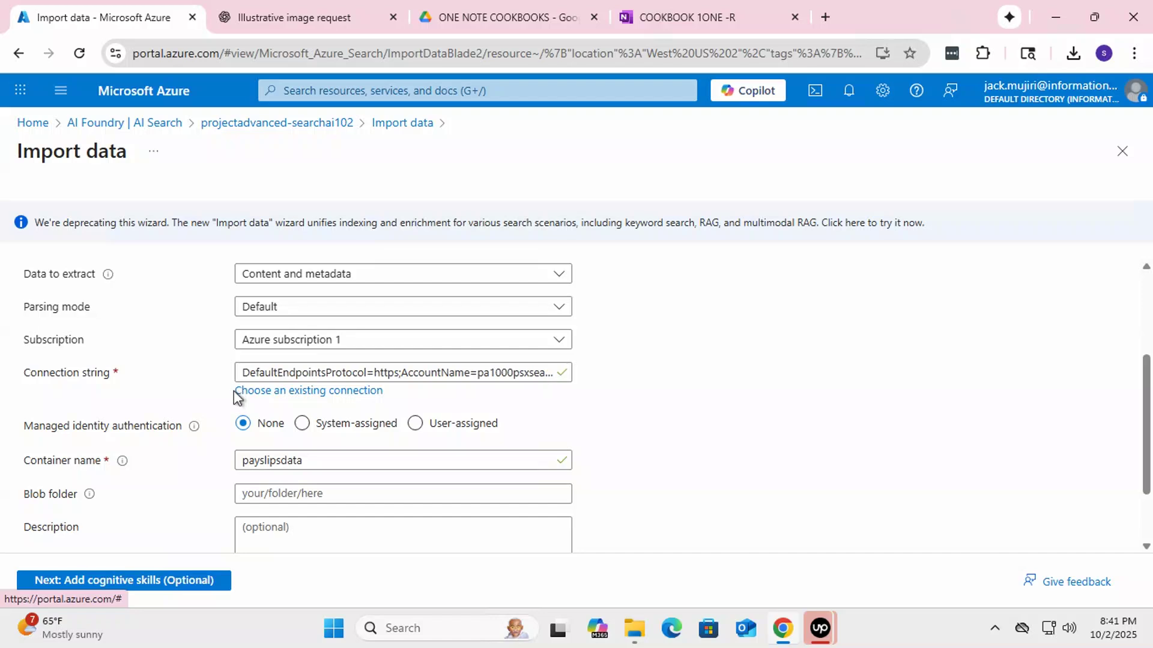
Step: Finish the data connection settings and skip the optional cognitive skills to reach the target index customization
{"action": "scroll", "coordinate": [235, 397], "scroll_direction": "down", "scroll_amount": 2}
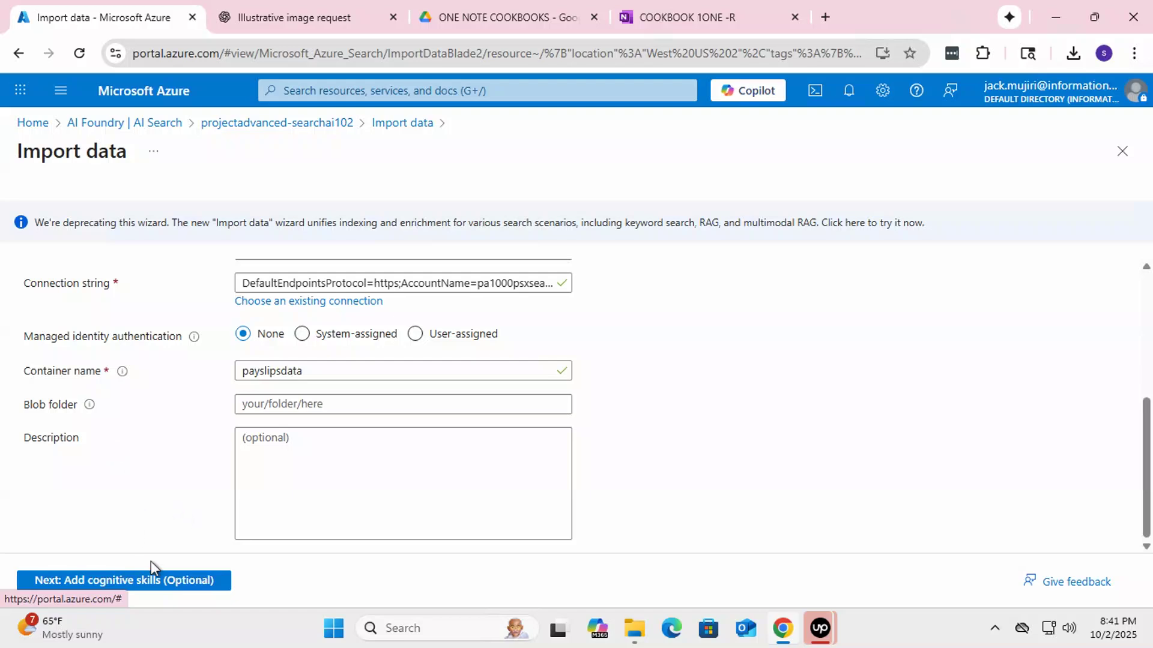
{"action": "left_click", "coordinate": [169, 585]}
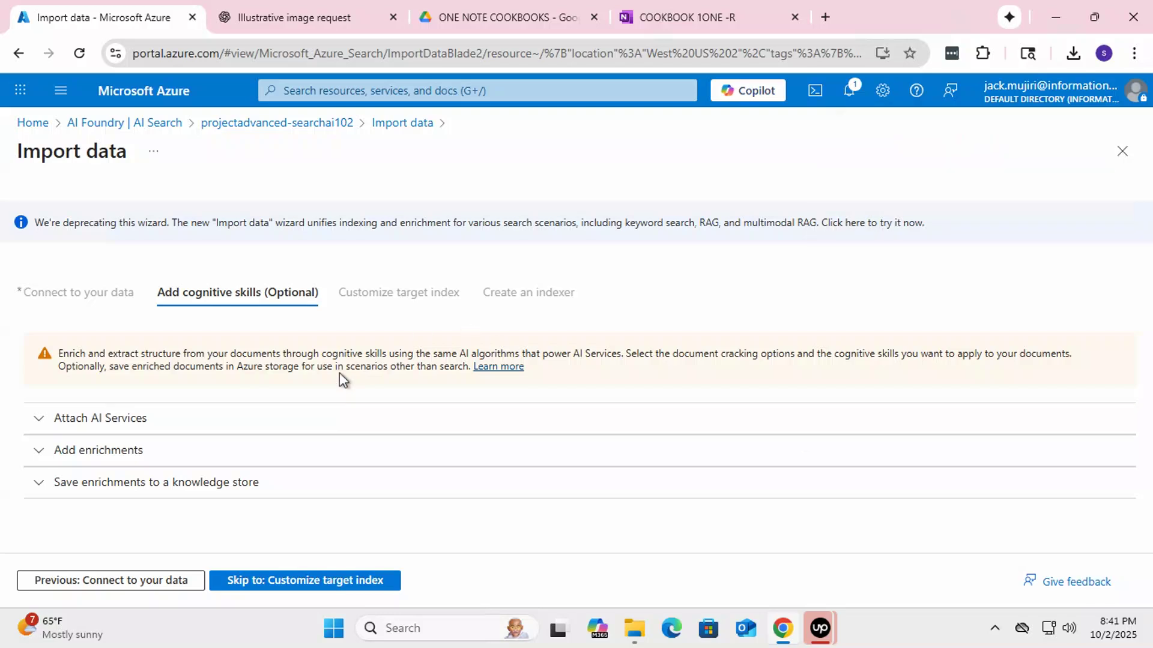
{"action": "left_click", "coordinate": [283, 582]}
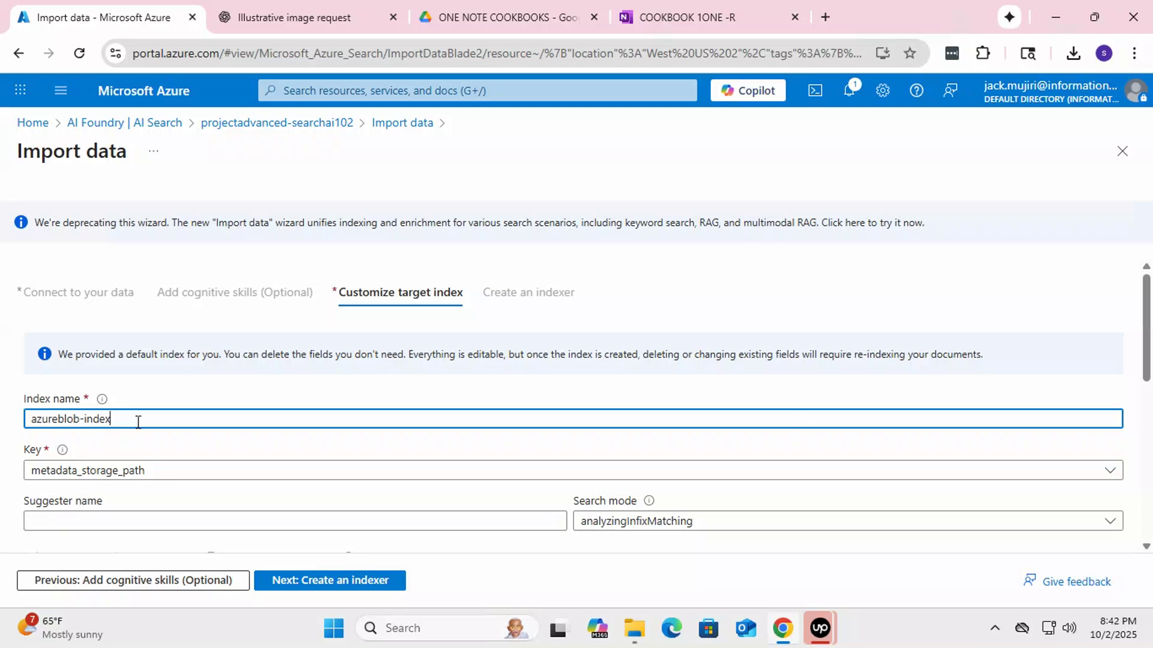
Step: Examine the target index's key field choices and the attribute settings of its fields
{"action": "scroll", "coordinate": [137, 420], "scroll_direction": "down", "scroll_amount": 1}
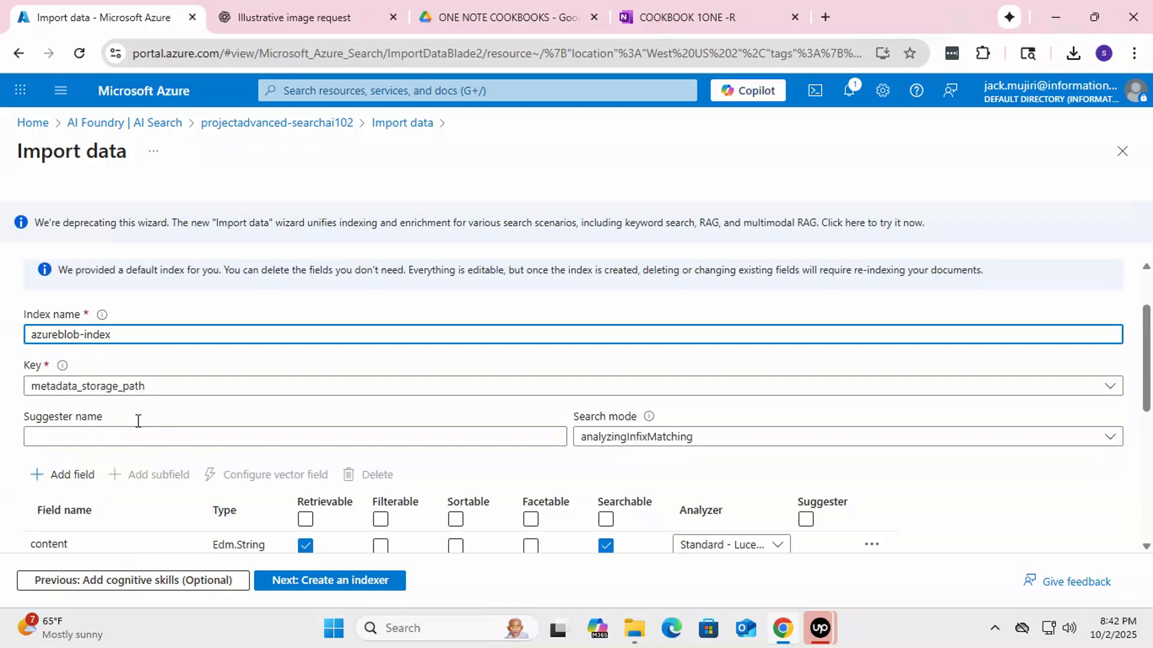
{"action": "left_click", "coordinate": [172, 394]}
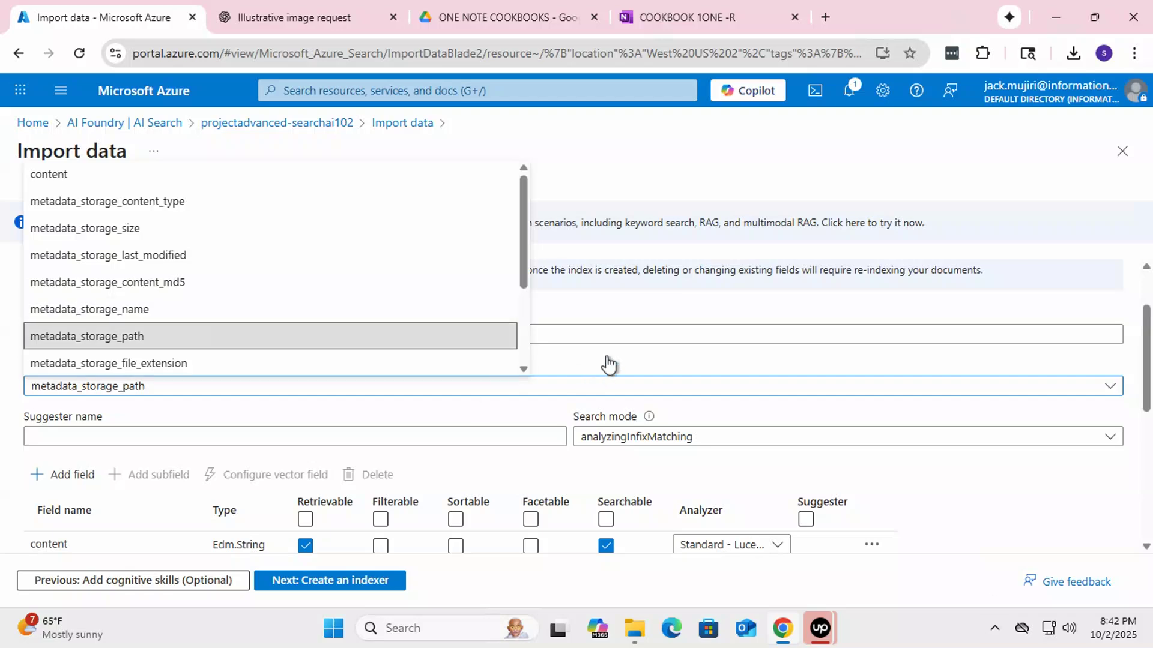
{"action": "left_click", "coordinate": [635, 310]}
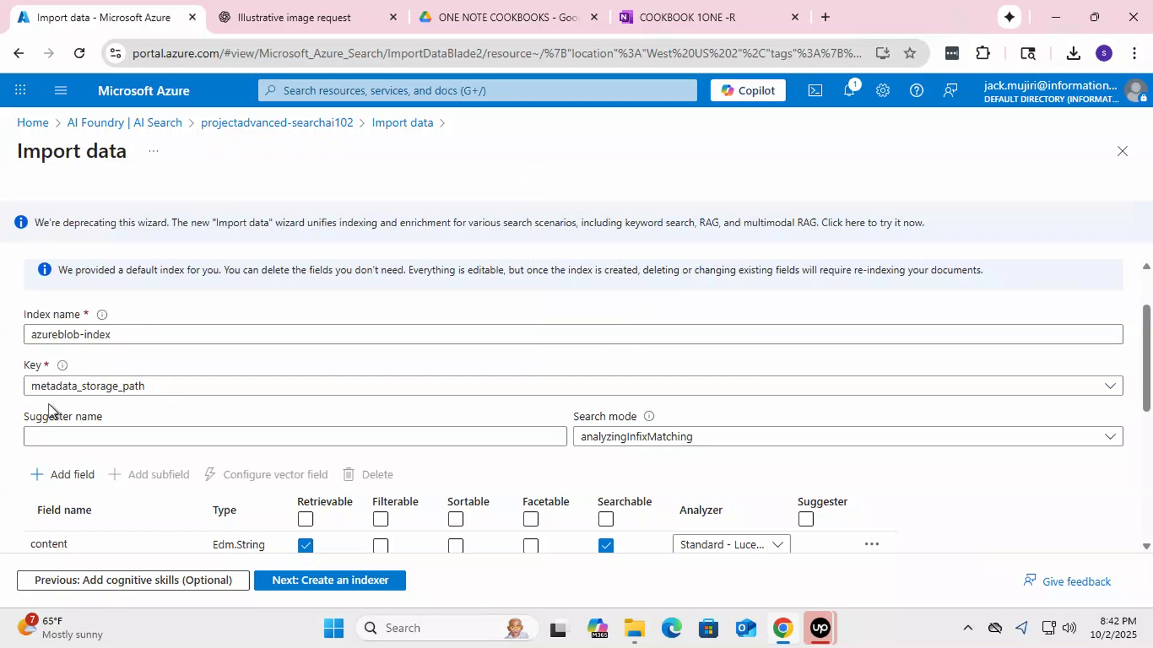
{"action": "scroll", "coordinate": [195, 404], "scroll_direction": "down", "scroll_amount": 1}
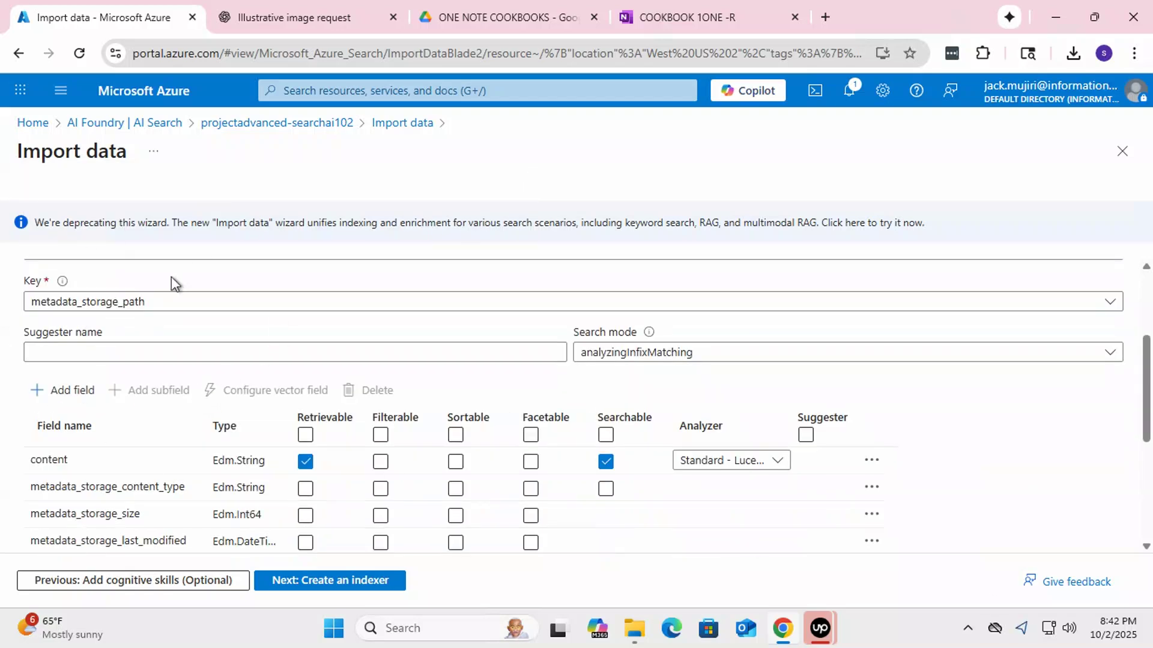
Step: Review the index name, the key field and the content field's retrievable and searchable attributes in the target index
{"action": "left_click", "coordinate": [297, 461]}
{"action": "scroll", "coordinate": [146, 417], "scroll_direction": "up", "scroll_amount": 1}
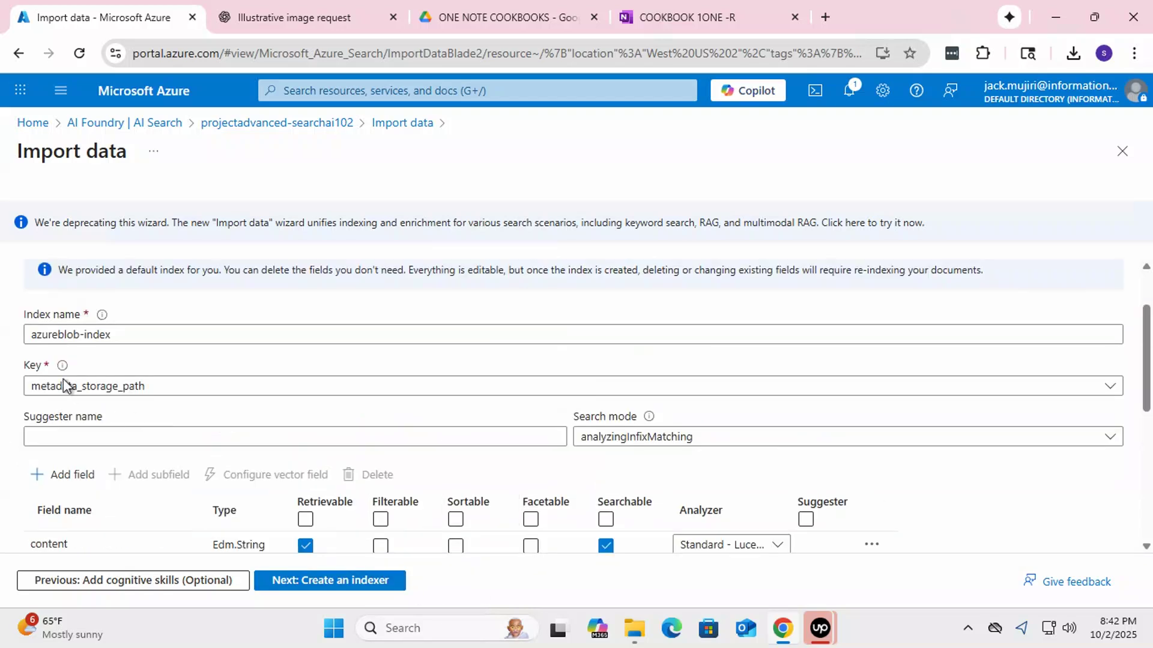
{"action": "mouse_move", "coordinate": [63, 371]}
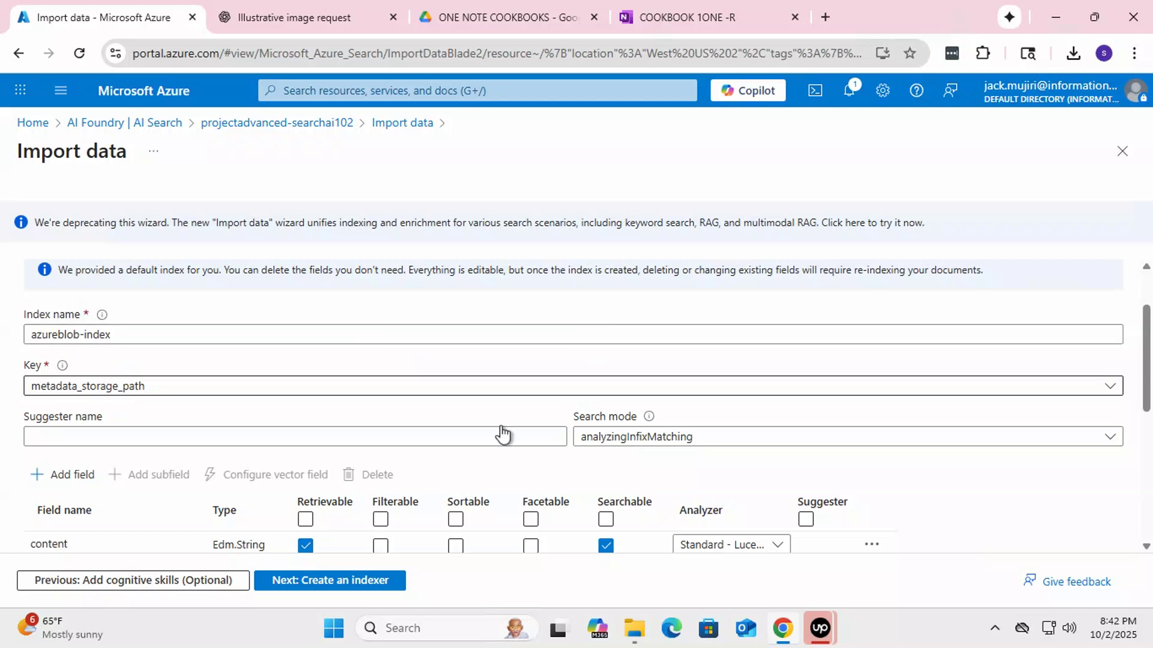
{"action": "scroll", "coordinate": [500, 427], "scroll_direction": "down", "scroll_amount": 1}
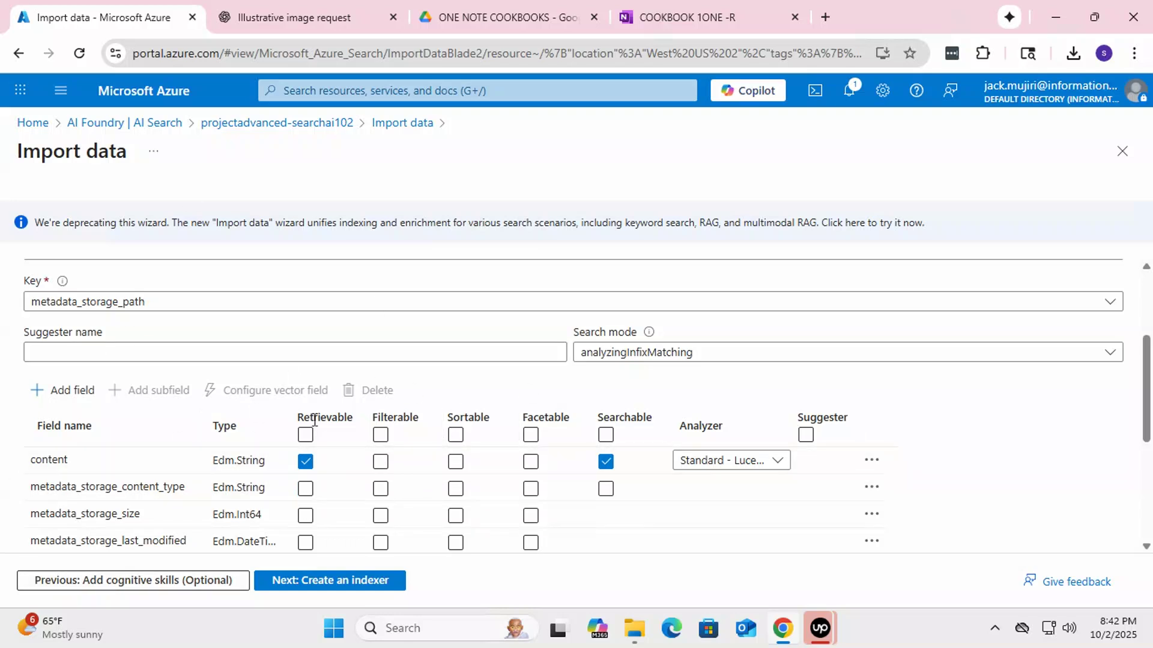
{"action": "left_click", "coordinate": [65, 467]}
{"action": "left_click", "coordinate": [325, 467]}
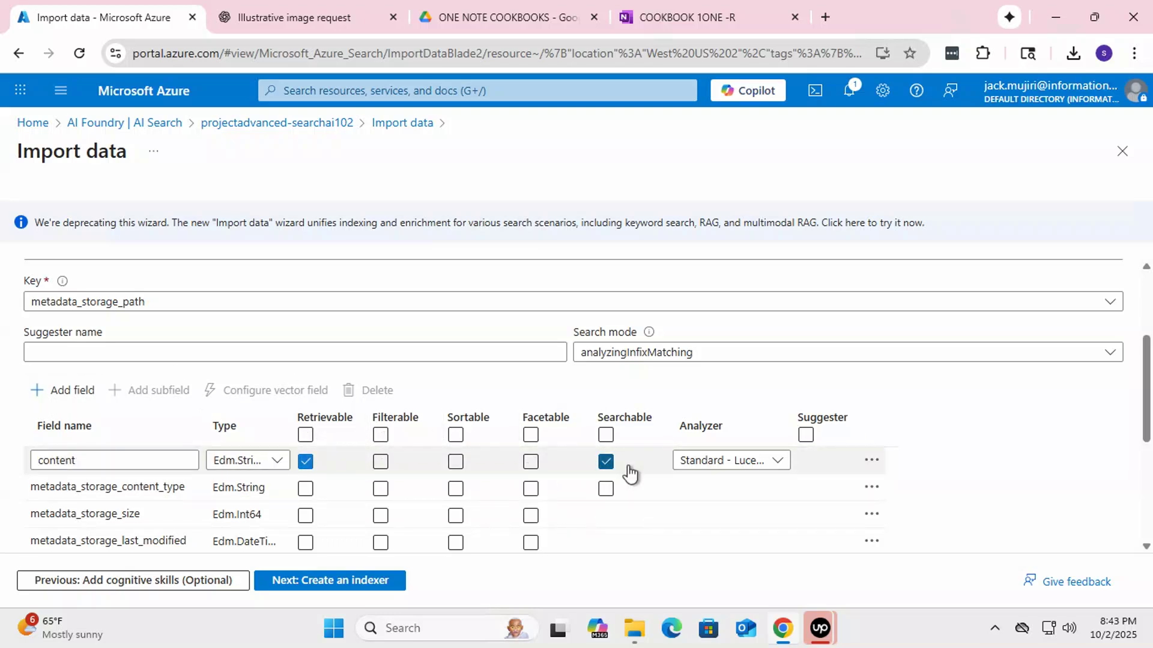
Step: Make the metadata_storage_name field retrievable and filterable in the target index
{"action": "scroll", "coordinate": [628, 472], "scroll_direction": "down", "scroll_amount": 1}
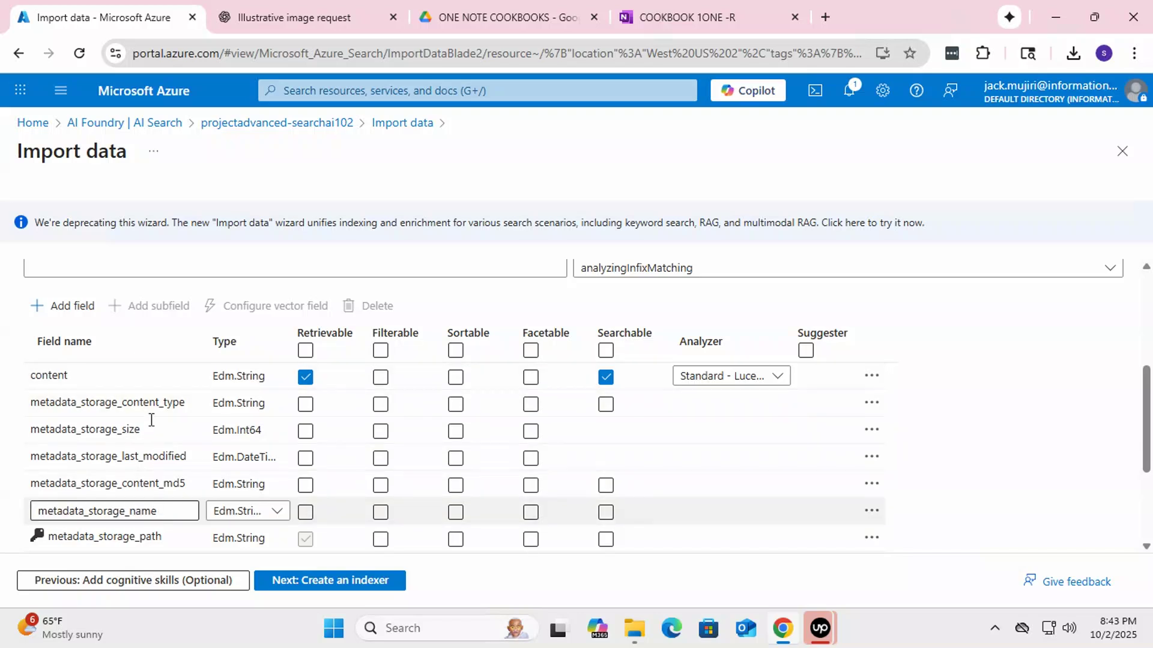
{"action": "left_click", "coordinate": [305, 513]}
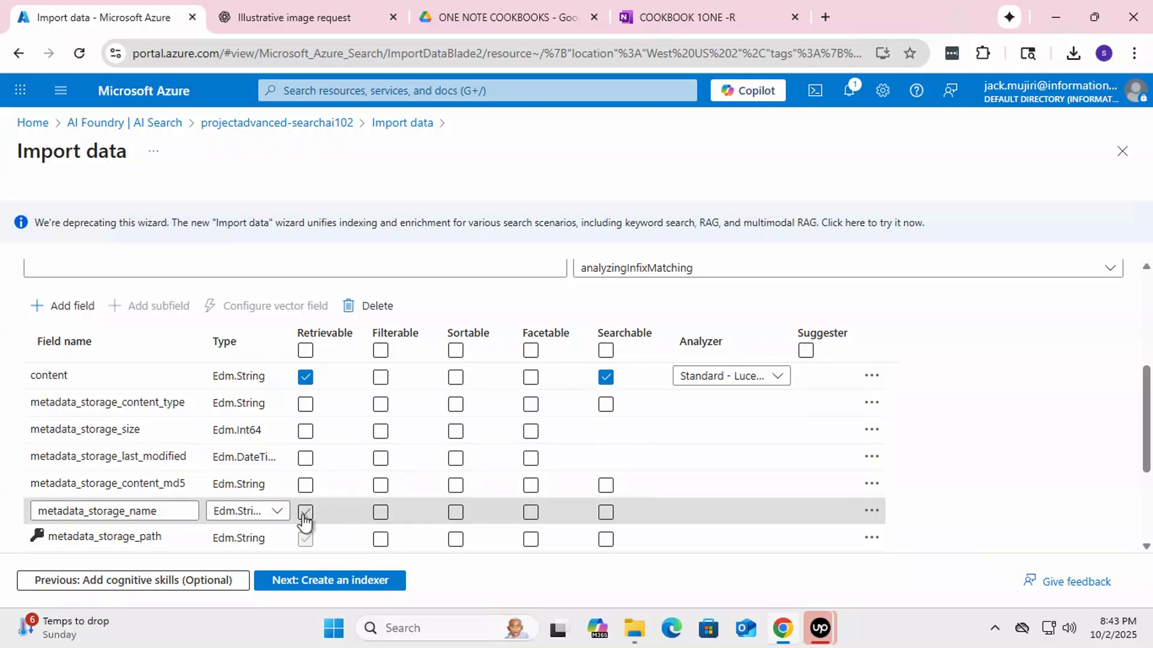
{"action": "left_click", "coordinate": [380, 514]}
Step: Make the metadata_storage_file_extension field retrievable in the target index
{"action": "scroll", "coordinate": [505, 483], "scroll_direction": "down", "scroll_amount": 1}
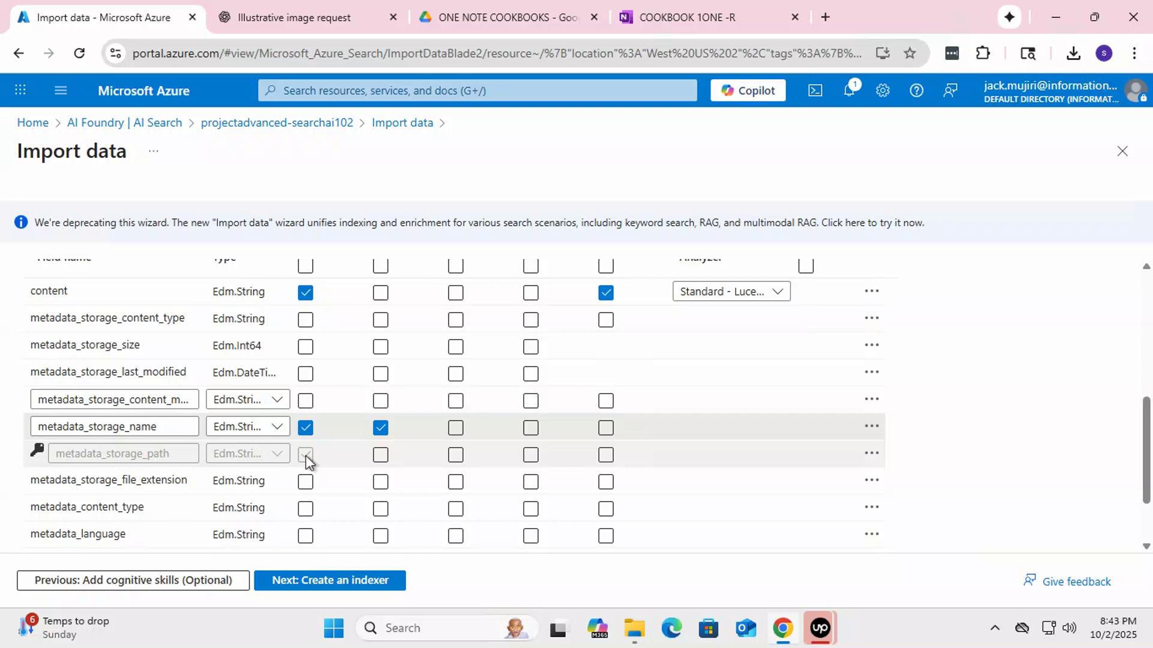
{"action": "scroll", "coordinate": [305, 455], "scroll_direction": "down", "scroll_amount": 1}
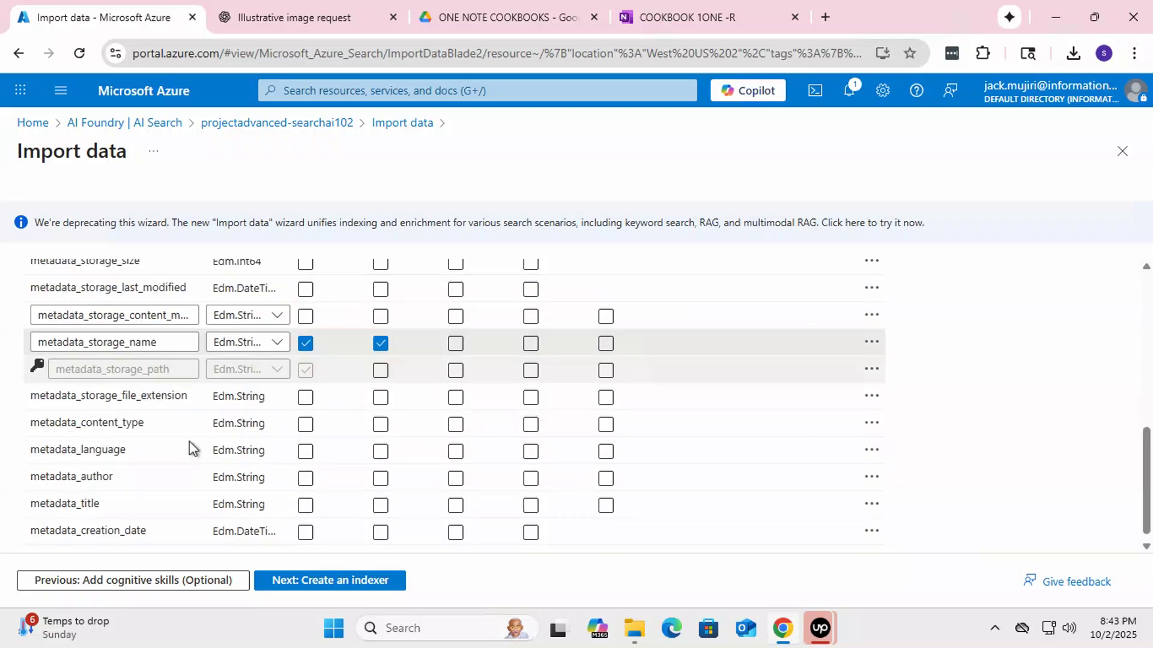
{"action": "left_click", "coordinate": [305, 399]}
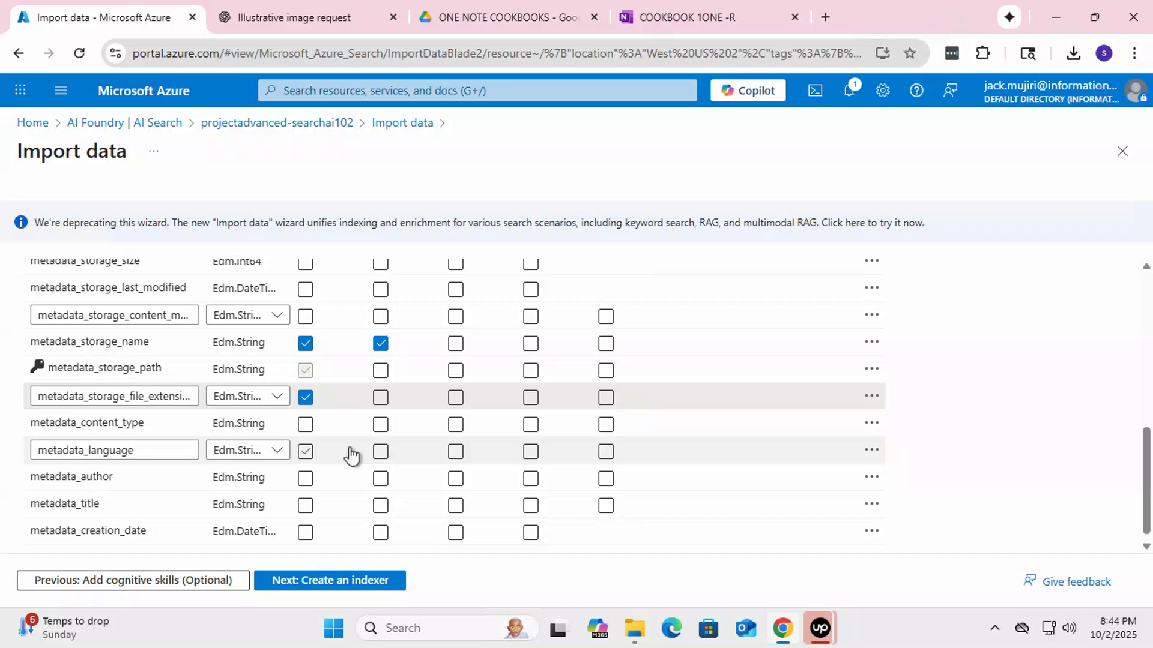
{"action": "scroll", "coordinate": [351, 462], "scroll_direction": "down", "scroll_amount": 1}
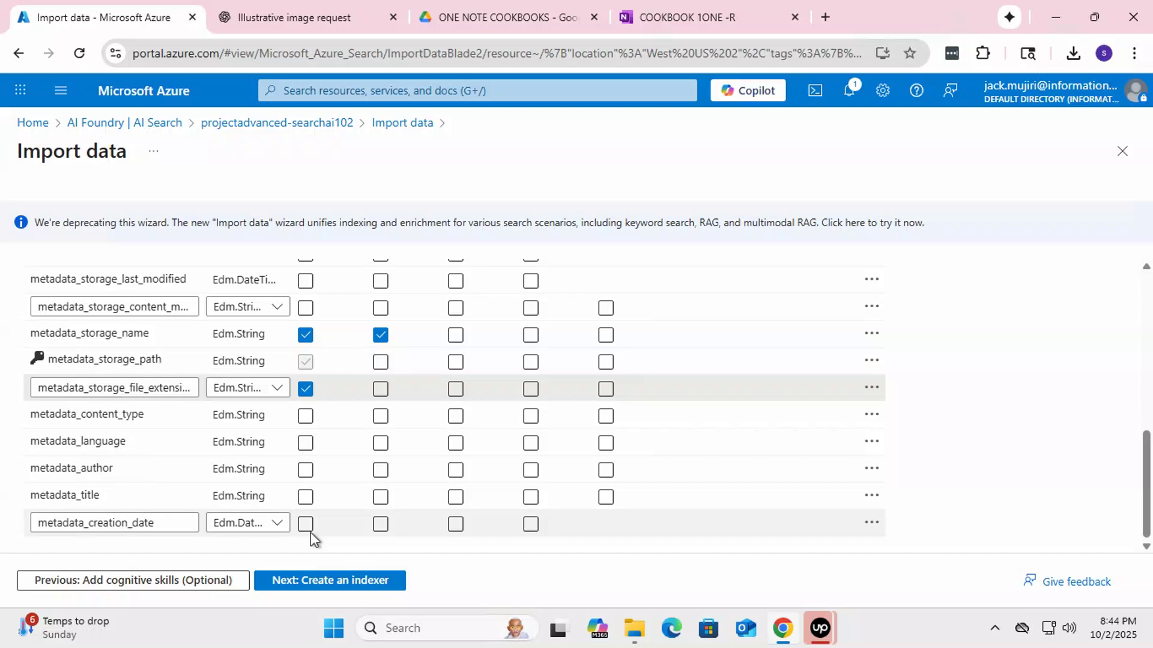
Step: Make the metadata_creation_date field filterable and sortable in the target index
{"action": "scroll", "coordinate": [385, 534], "scroll_direction": "up", "scroll_amount": 3}
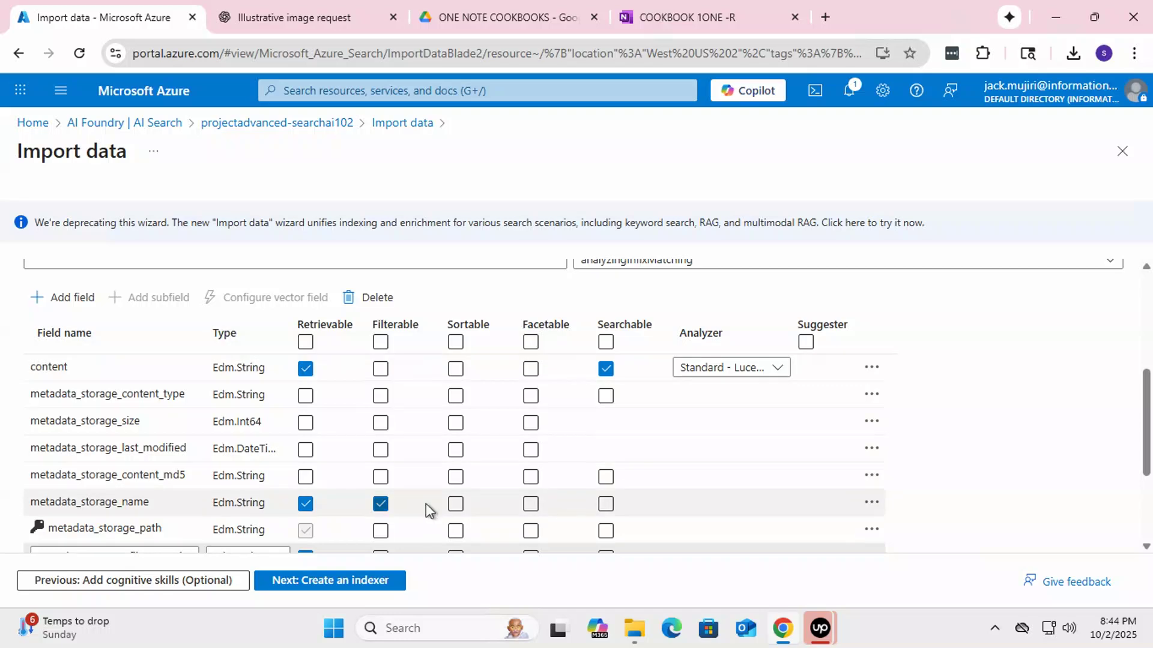
{"action": "scroll", "coordinate": [430, 509], "scroll_direction": "down", "scroll_amount": 3}
{"action": "left_click", "coordinate": [380, 524]}
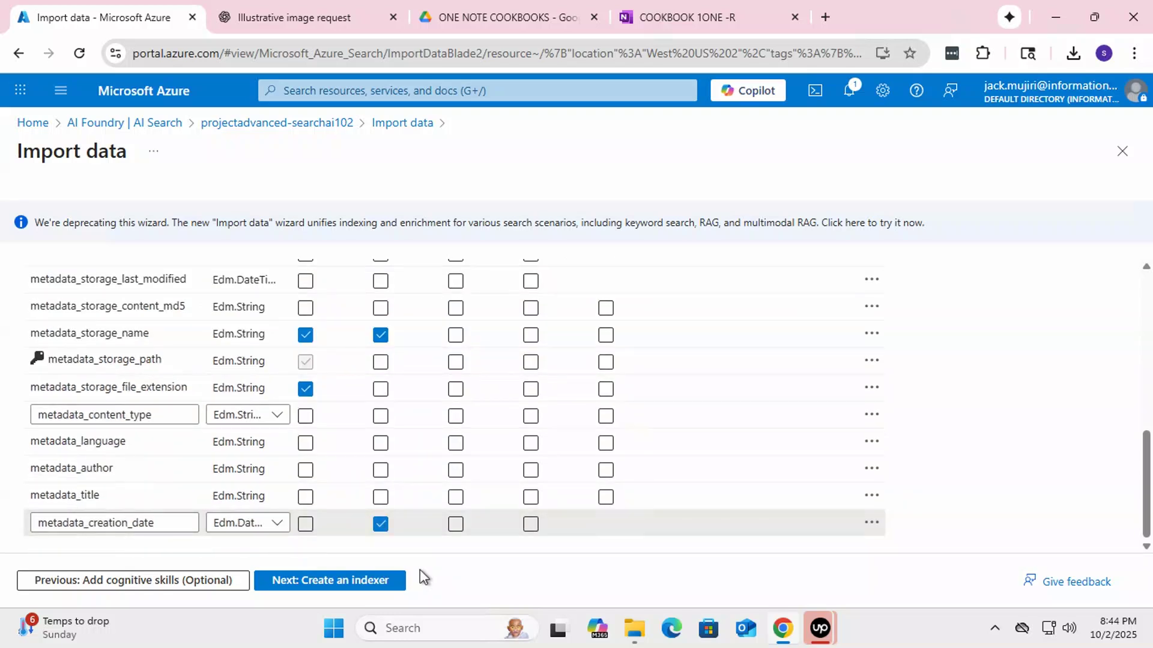
{"action": "scroll", "coordinate": [423, 526], "scroll_direction": "up", "scroll_amount": 3}
{"action": "scroll", "coordinate": [425, 535], "scroll_direction": "down", "scroll_amount": 3}
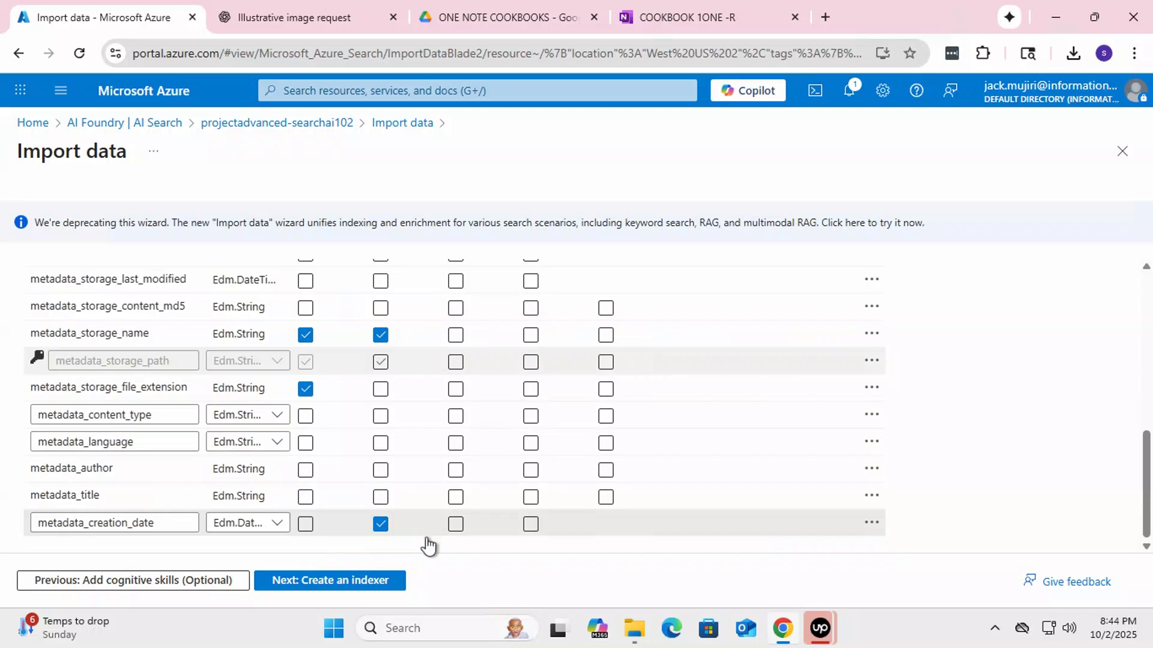
{"action": "left_click", "coordinate": [455, 524]}
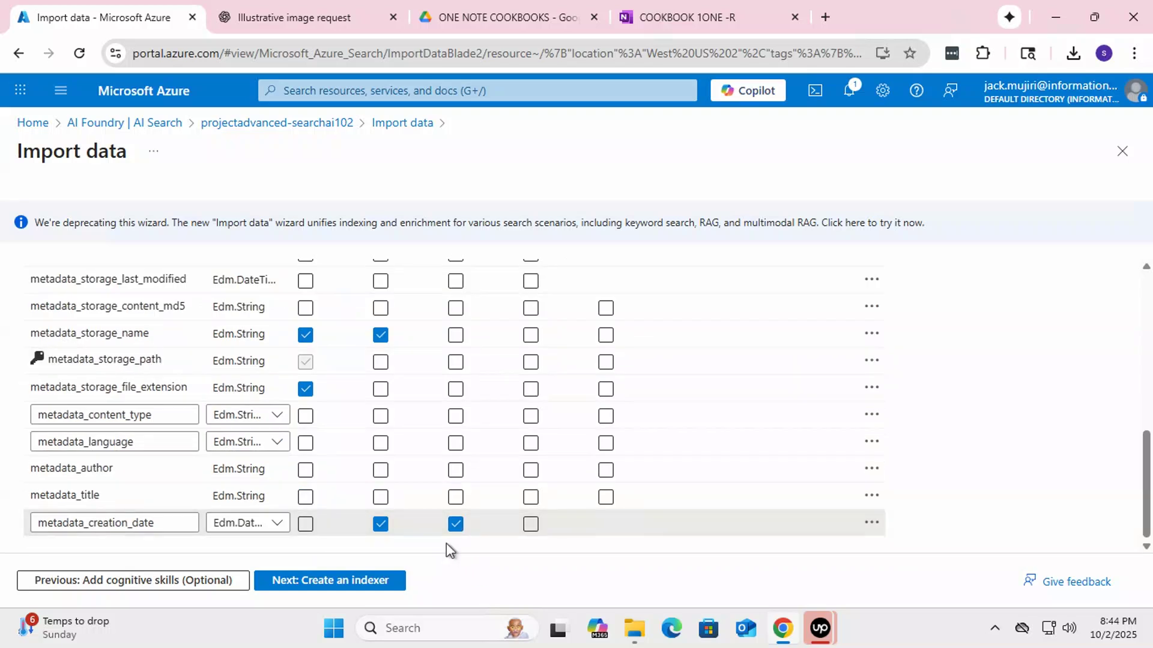
Step: Proceed to the indexer creation and set Max failed items to -1 in its advanced options
{"action": "left_click", "coordinate": [363, 581]}
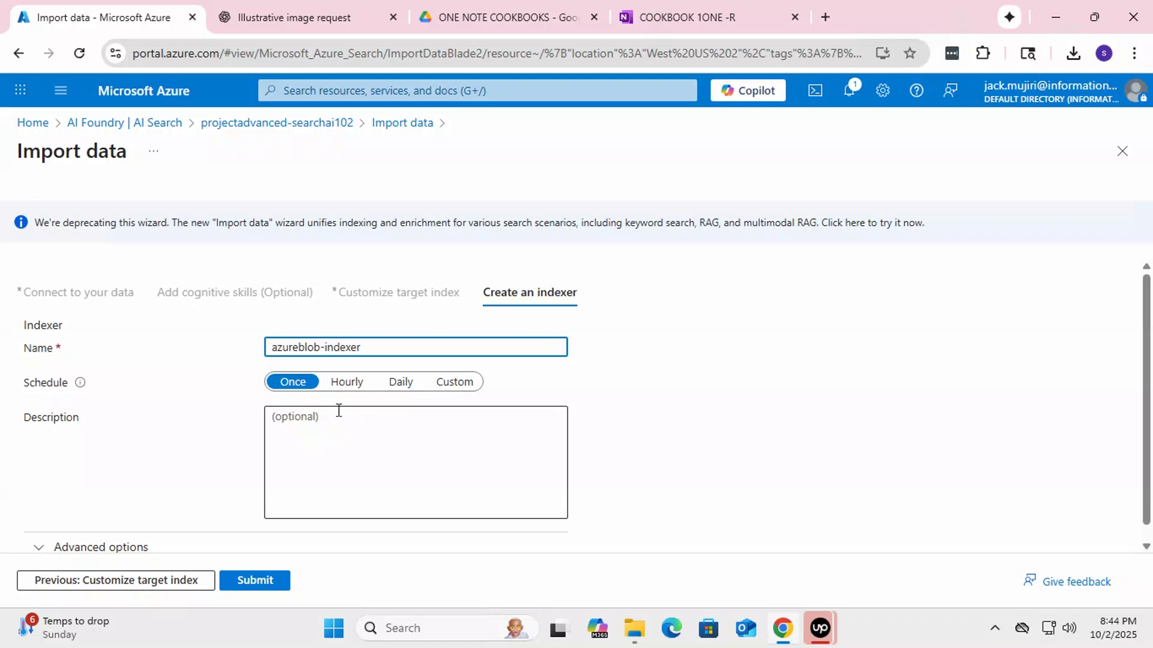
{"action": "scroll", "coordinate": [337, 409], "scroll_direction": "down", "scroll_amount": 1}
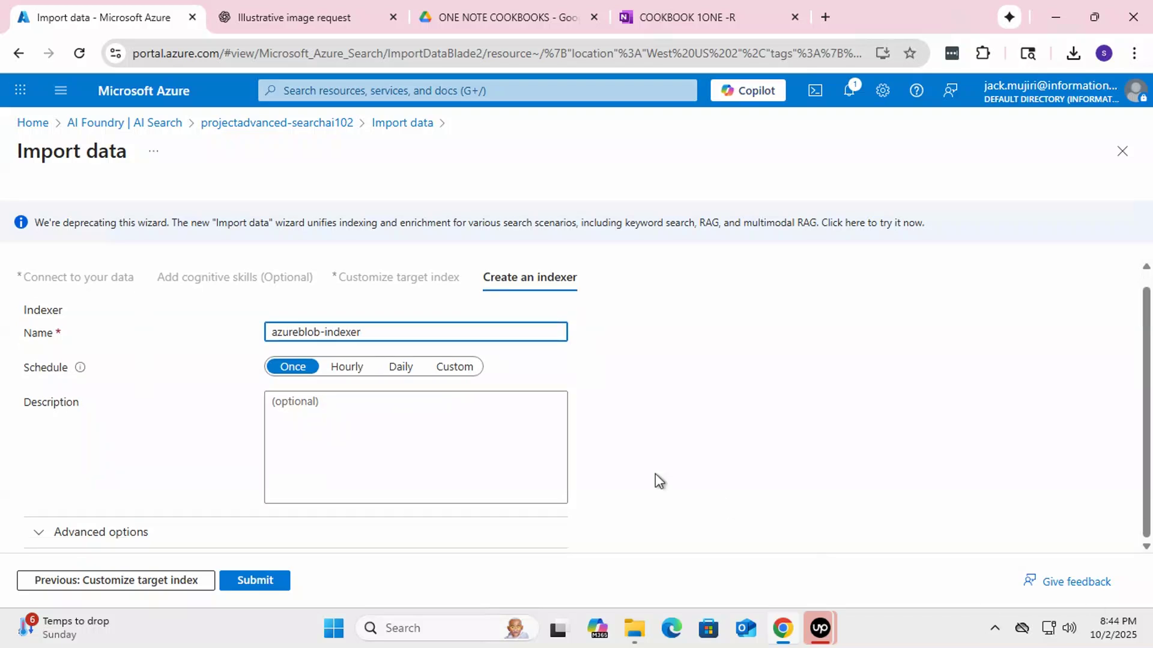
{"action": "left_click", "coordinate": [101, 532]}
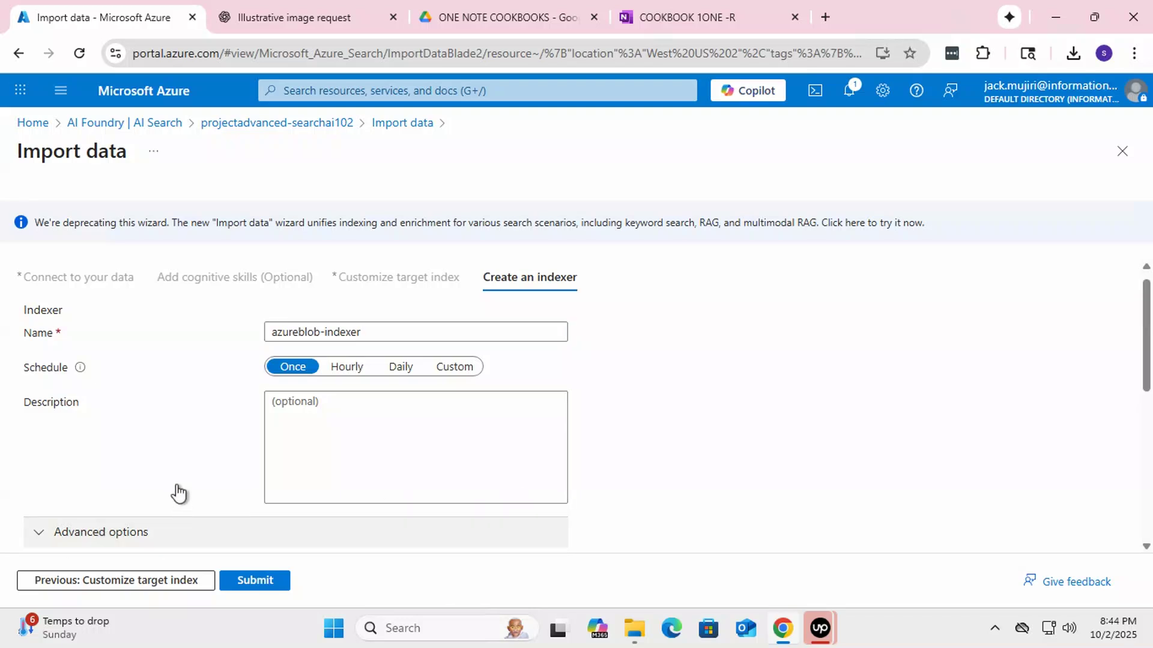
{"action": "scroll", "coordinate": [175, 481], "scroll_direction": "down", "scroll_amount": 3}
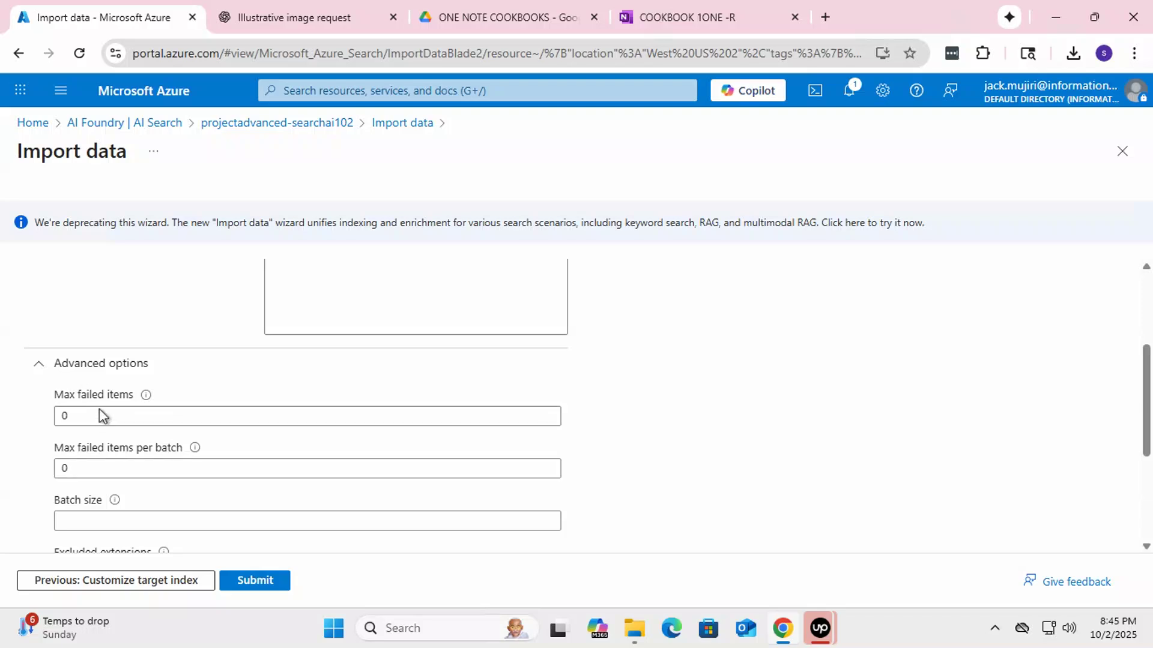
{"action": "double_click", "coordinate": [60, 415]}
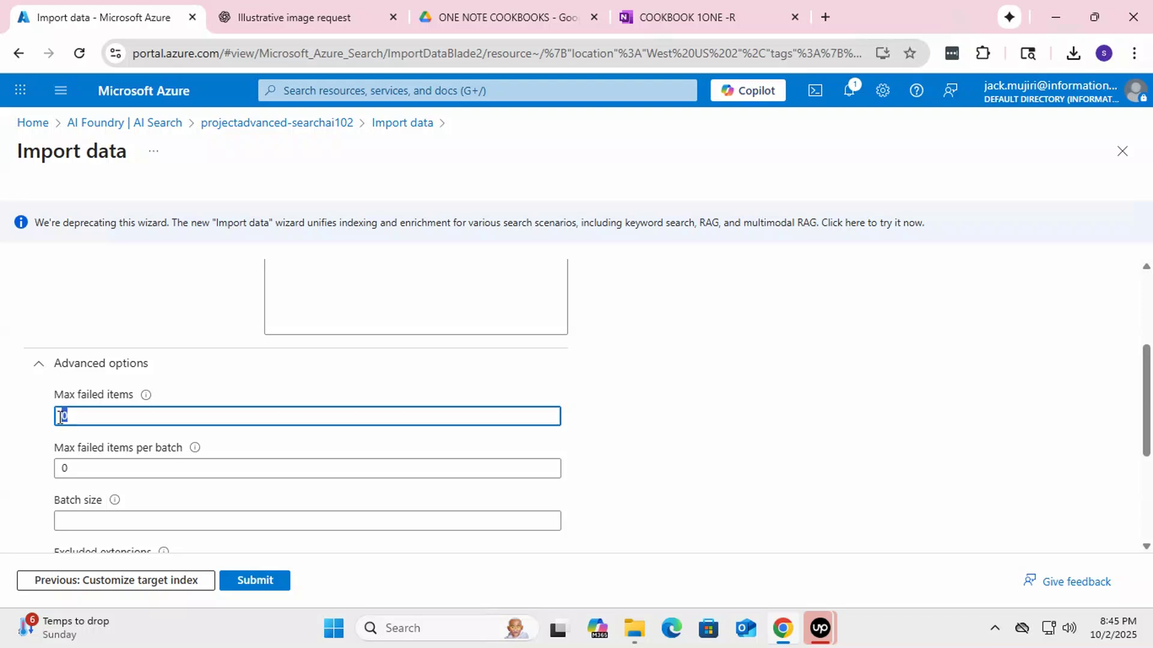
{"action": "key", "text": "BackSpace"}
{"action": "type", "text": "-1"}
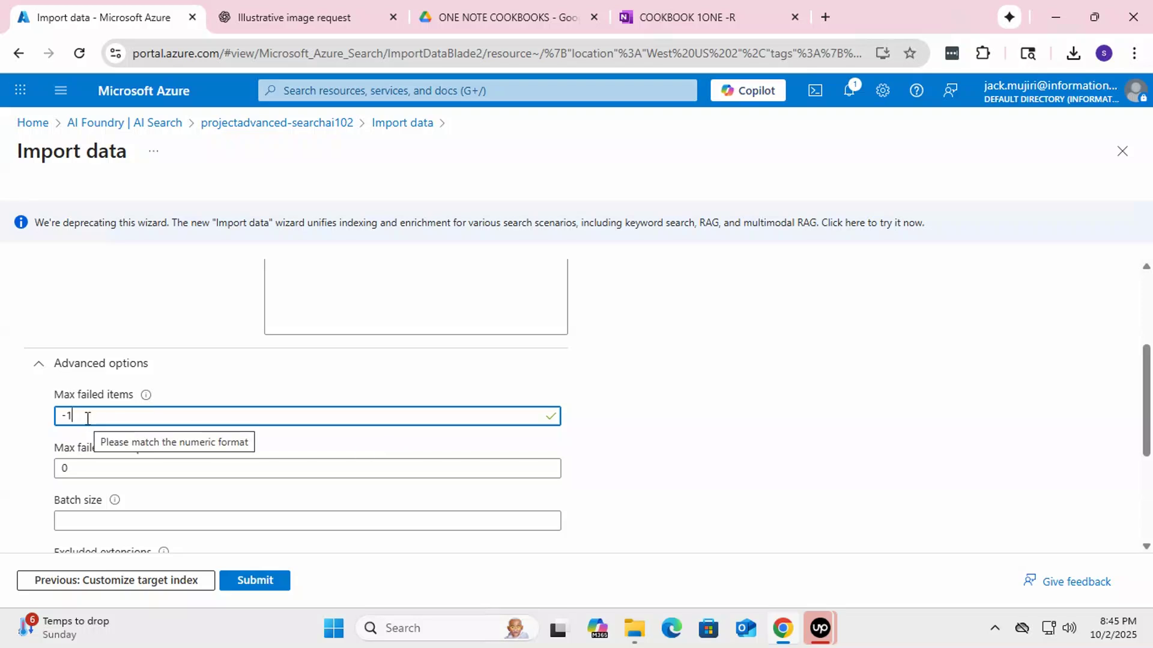
Step: Set the indexer's Max failed items per batch to -1
{"action": "scroll", "coordinate": [571, 470], "scroll_direction": "down", "scroll_amount": 1}
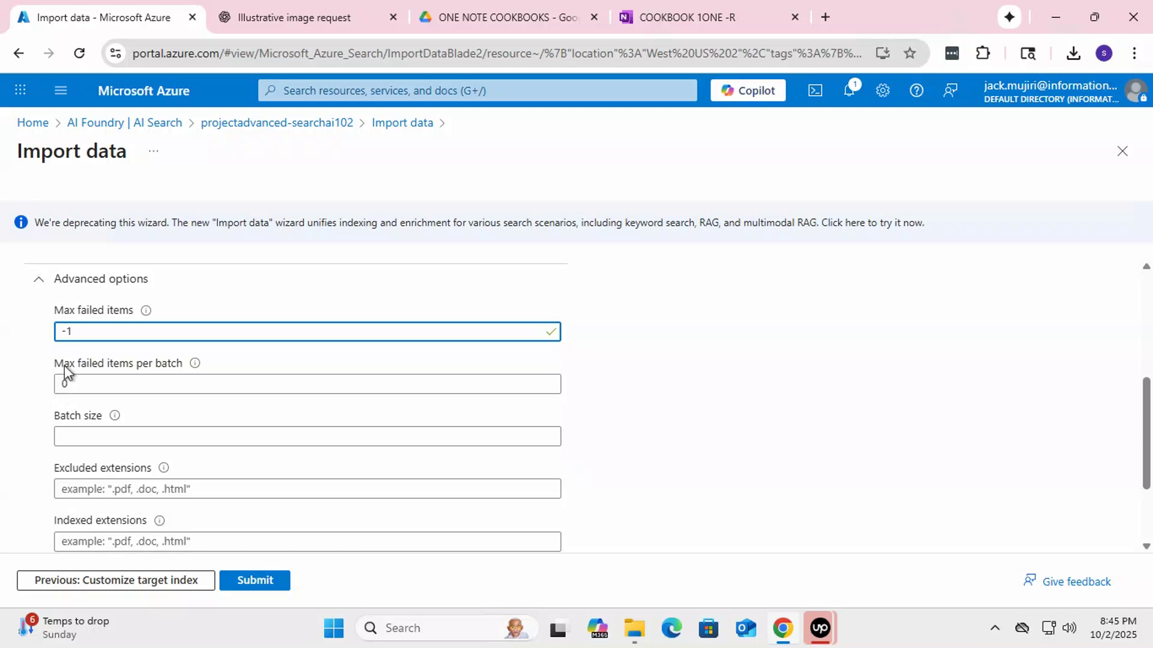
{"action": "left_click", "coordinate": [101, 384]}
{"action": "key", "text": "BackSpace"}
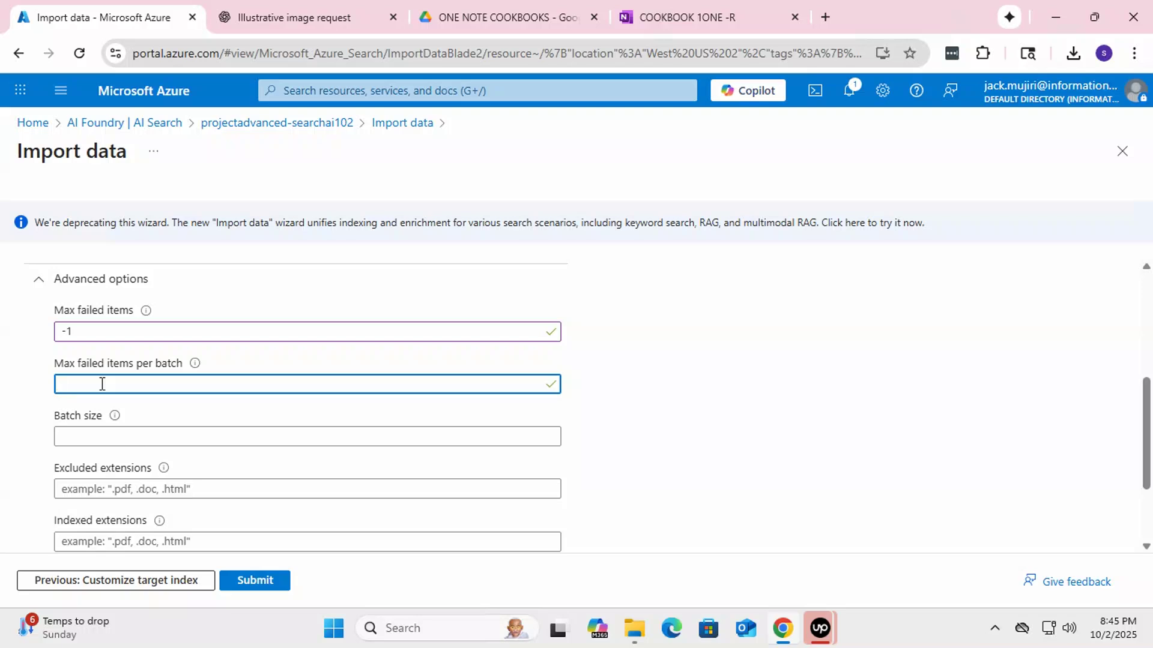
{"action": "type", "text": "-1"}
{"action": "left_click", "coordinate": [826, 434]}
Step: Keep the remaining advanced indexer options at their defaults and submit the data import
{"action": "scroll", "coordinate": [826, 434], "scroll_direction": "down", "scroll_amount": 1}
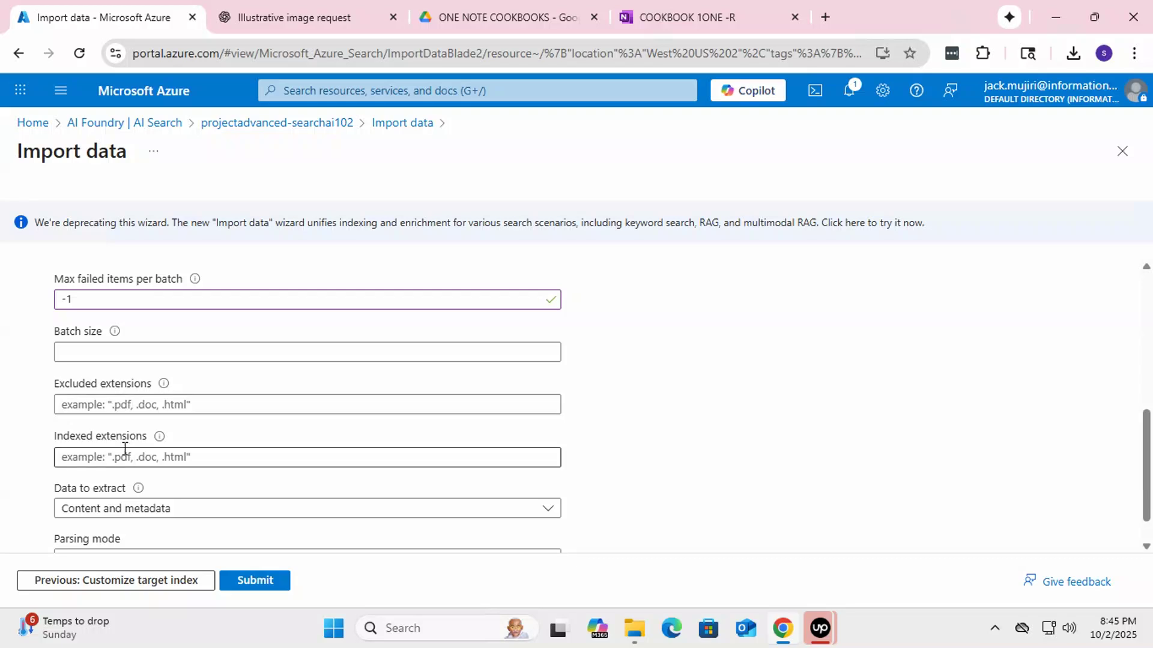
{"action": "scroll", "coordinate": [128, 437], "scroll_direction": "down", "scroll_amount": 1}
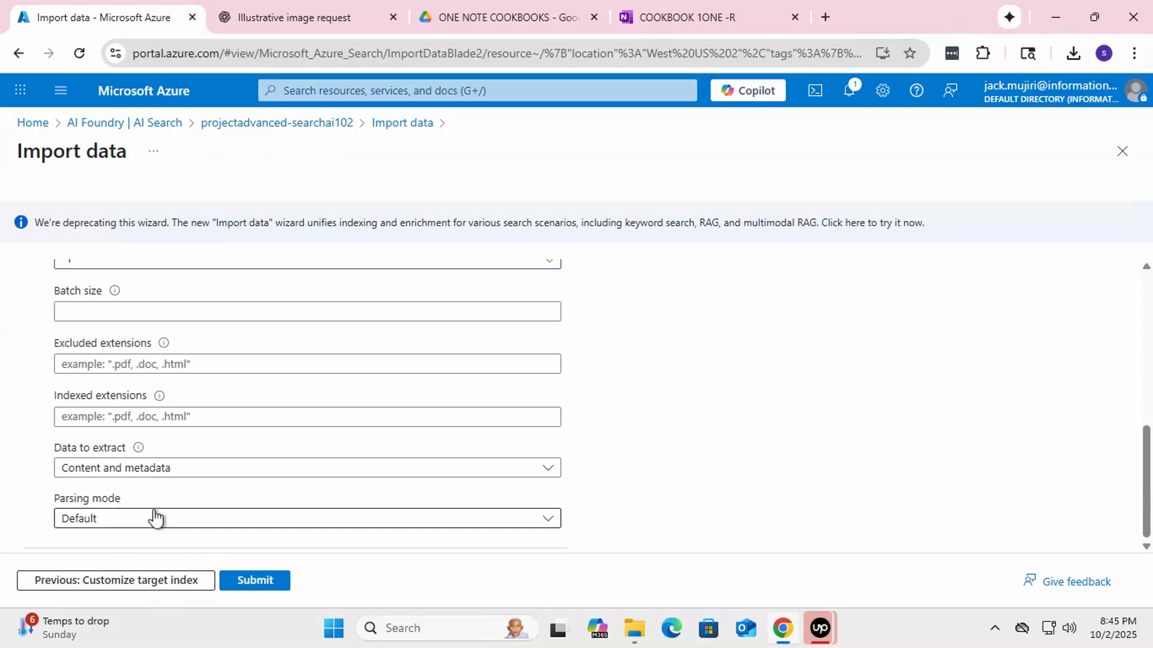
{"action": "left_click", "coordinate": [268, 582]}
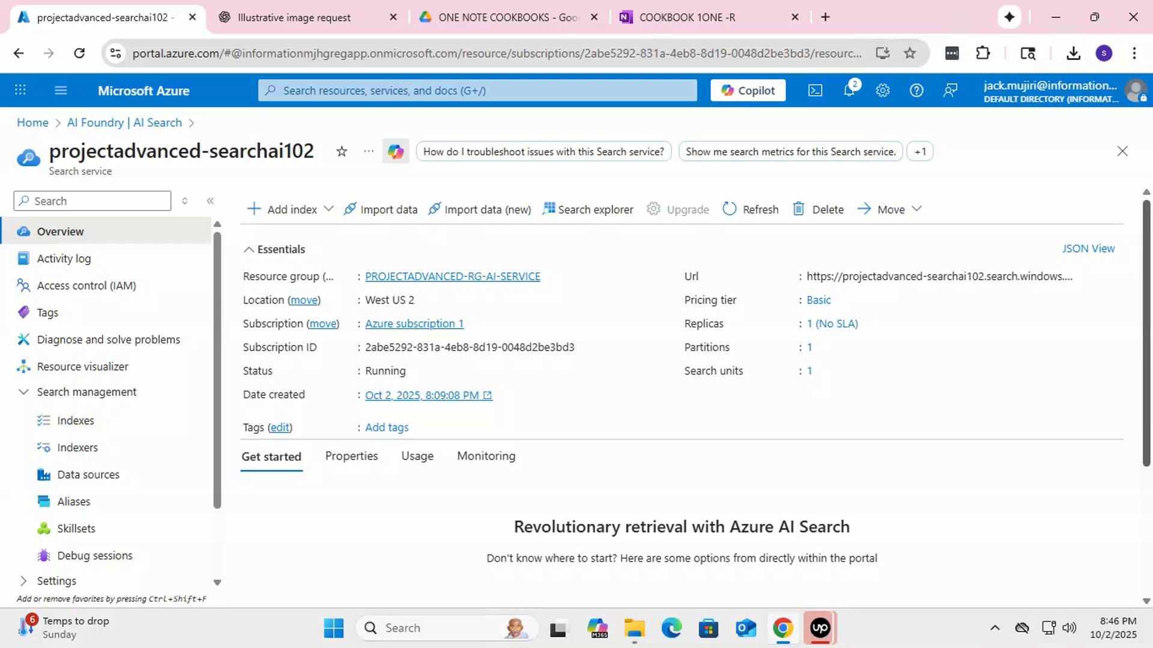
Step: Check the new index in the service's index list and the run status and succeeded documents of azureblob-indexer
{"action": "left_click", "coordinate": [88, 430]}
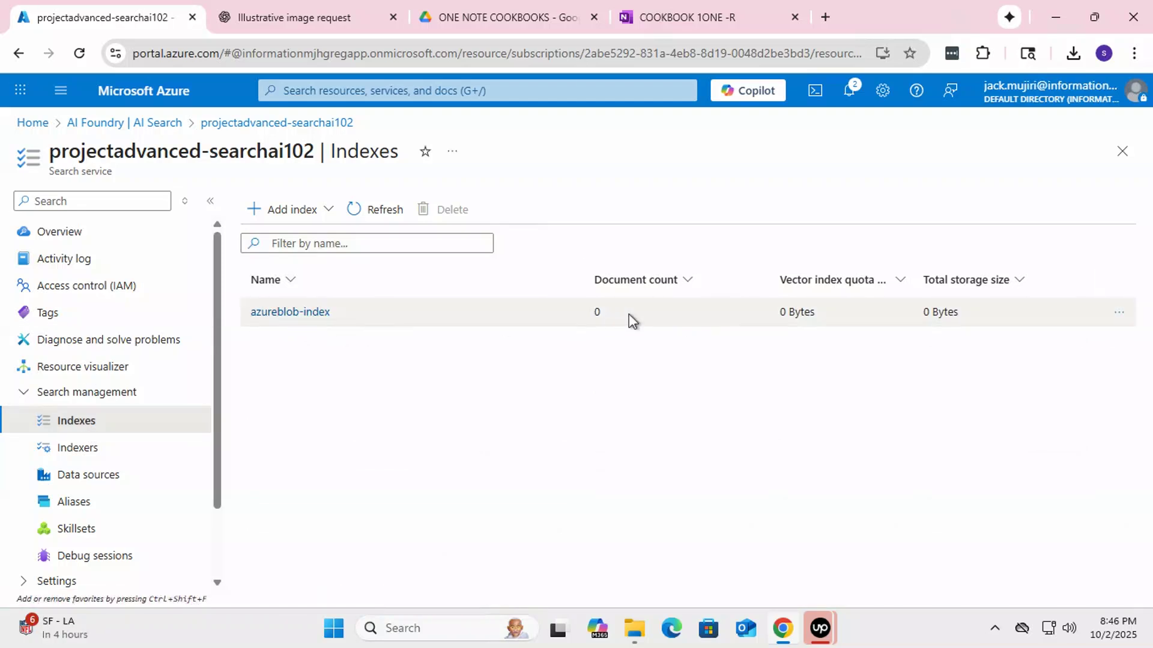
{"action": "left_click", "coordinate": [89, 455]}
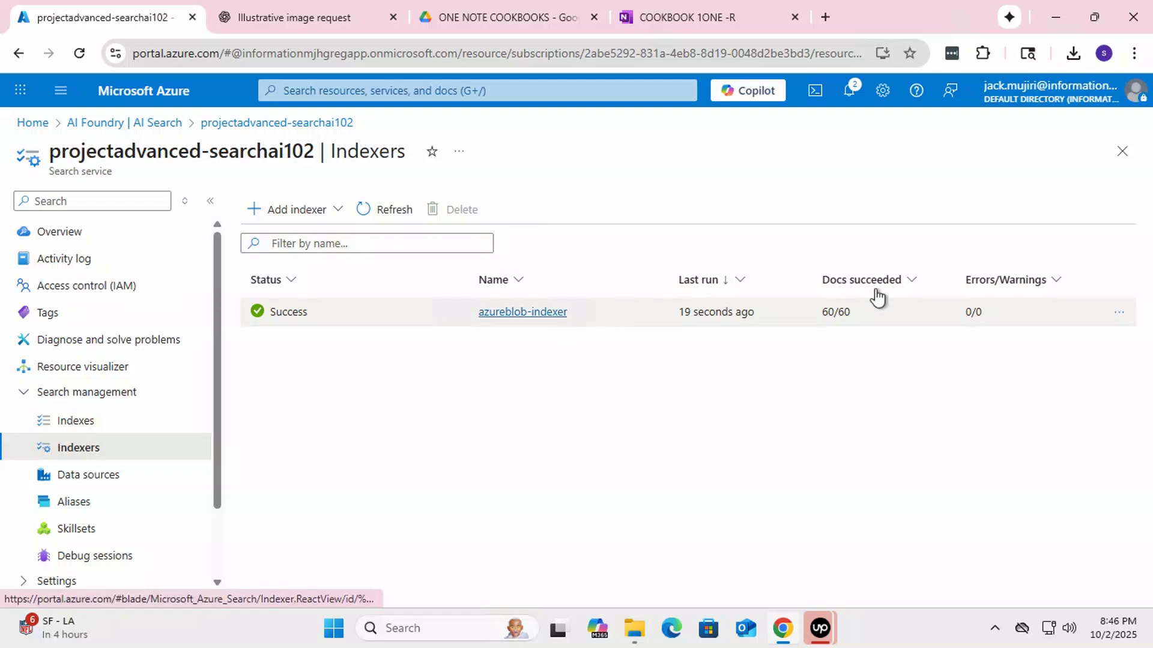
{"action": "double_click", "coordinate": [813, 313]}
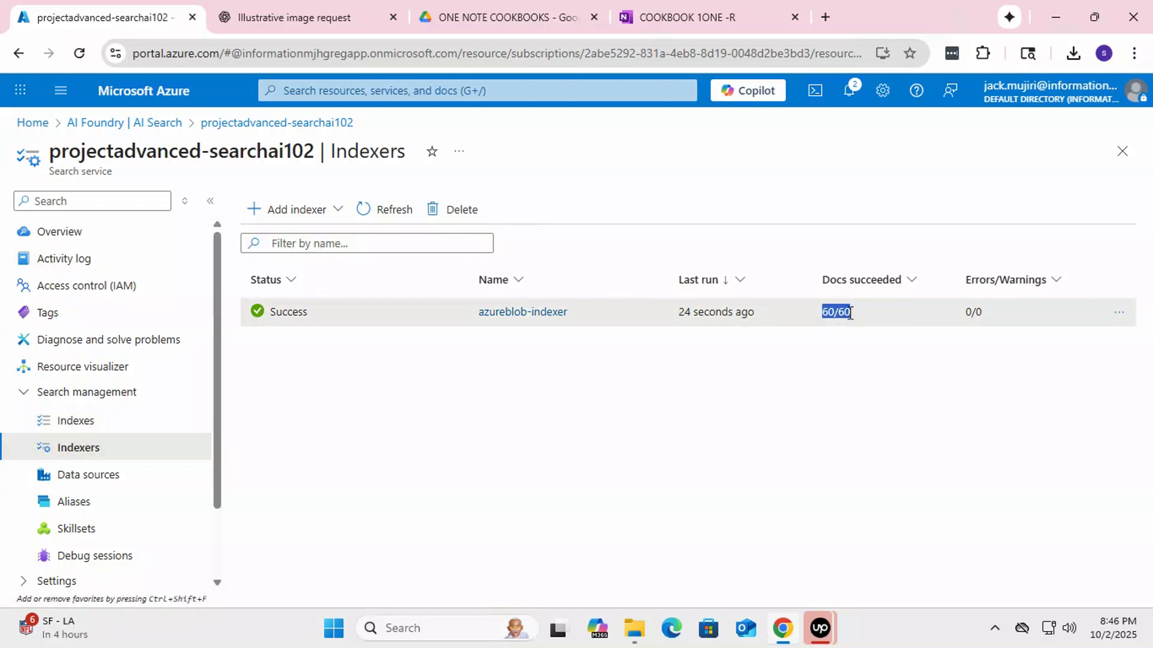